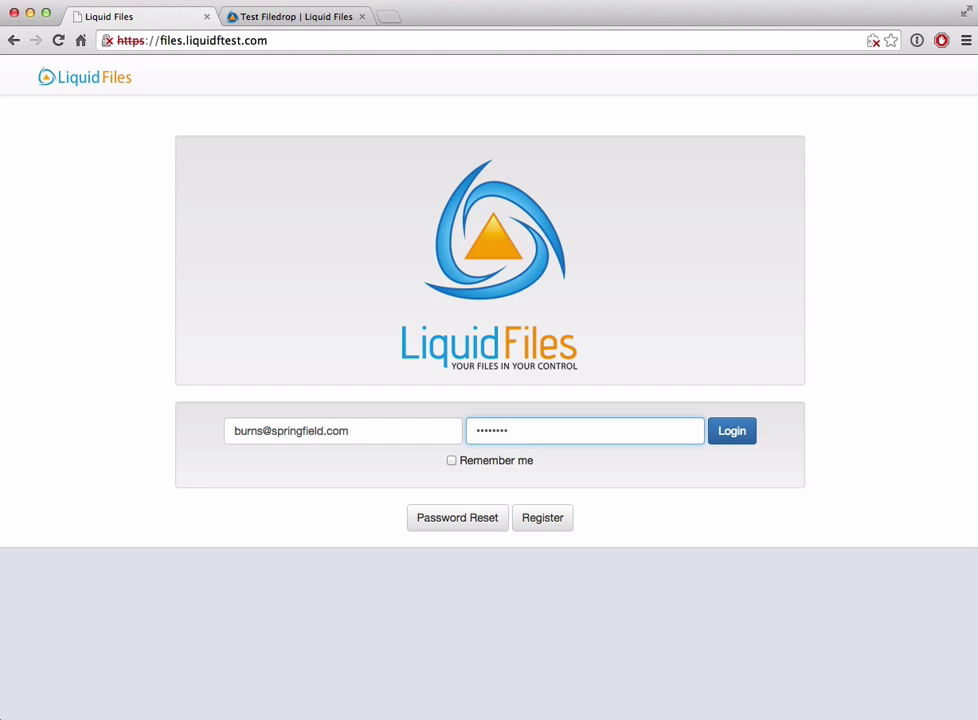
Step: Log in and go to the admin Filedrop page listing the 'test' filedrop (14 days, 250 Mb)
click(740, 433)
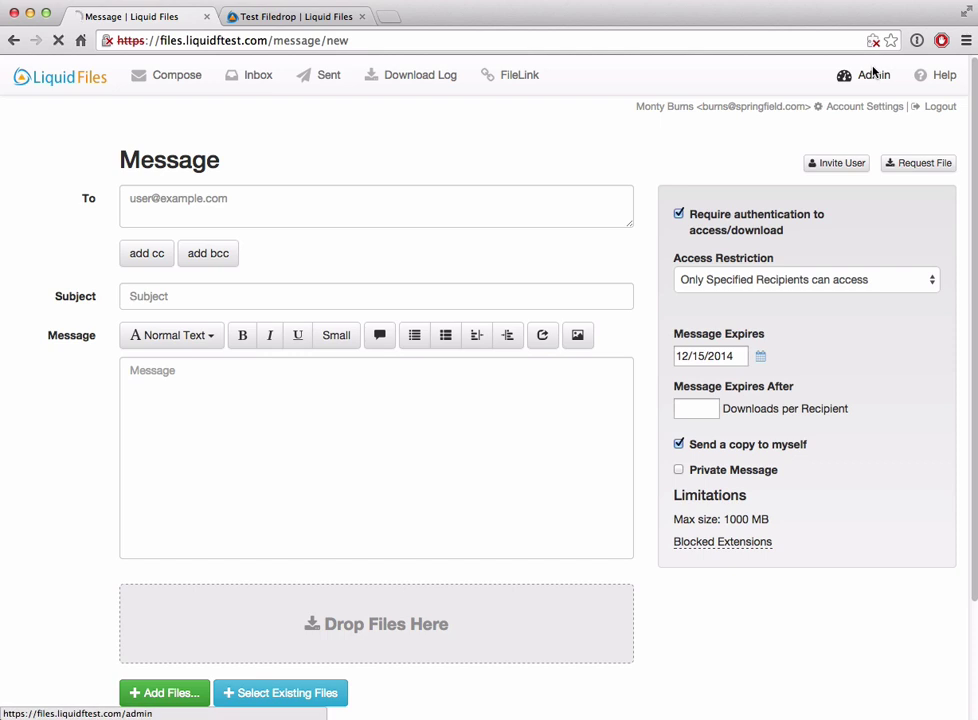
click(871, 75)
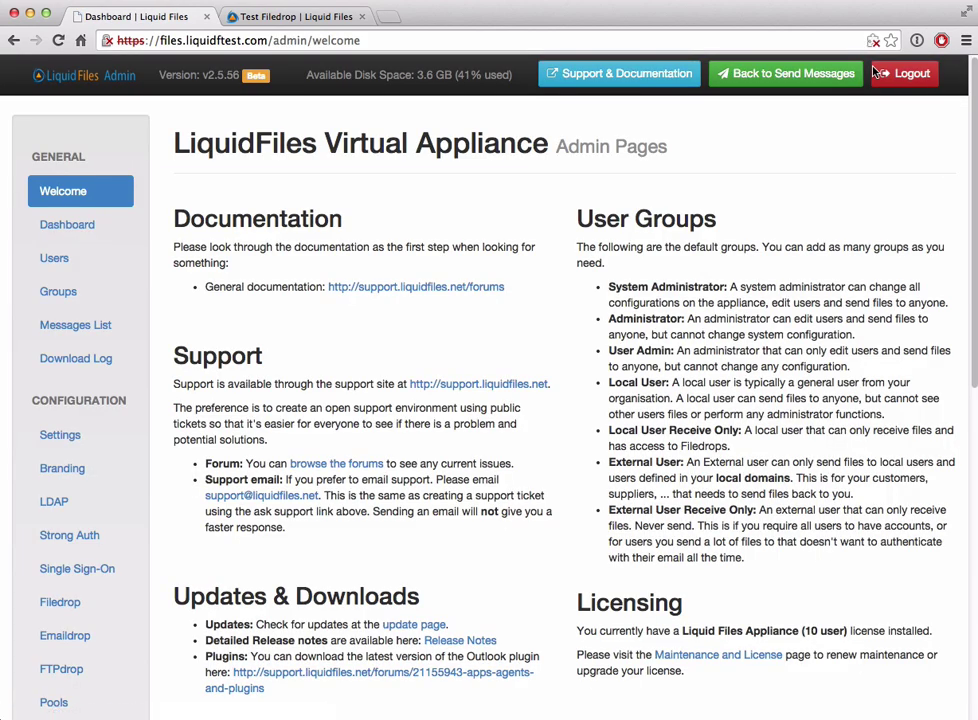
click(52, 604)
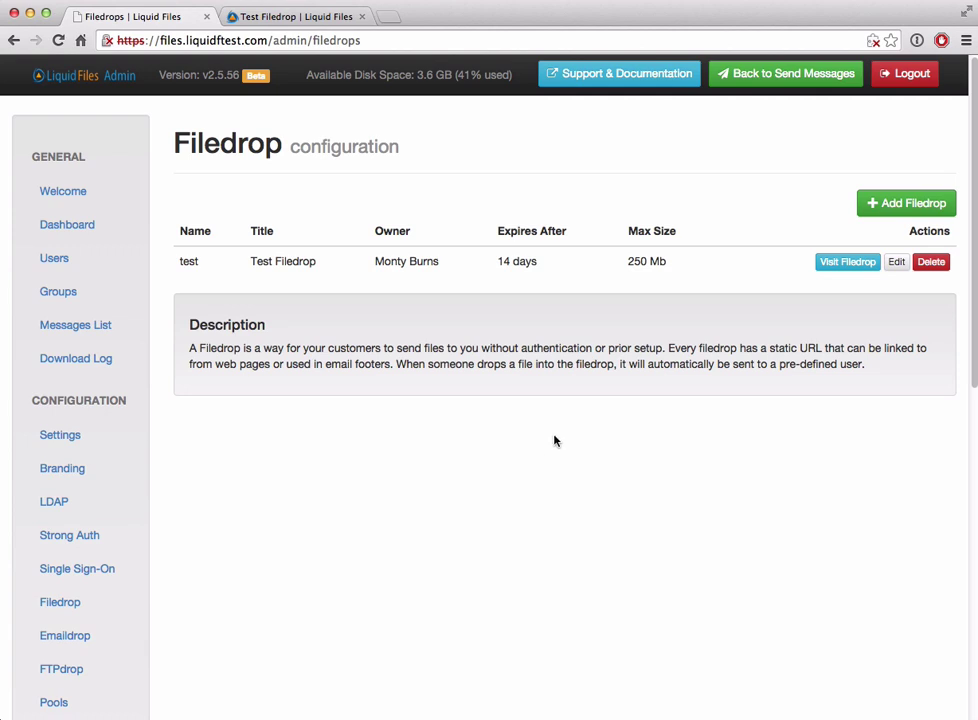
Step: Turn on 'Send Download Receipts to Sender' for the test Filedrop and save it
click(896, 262)
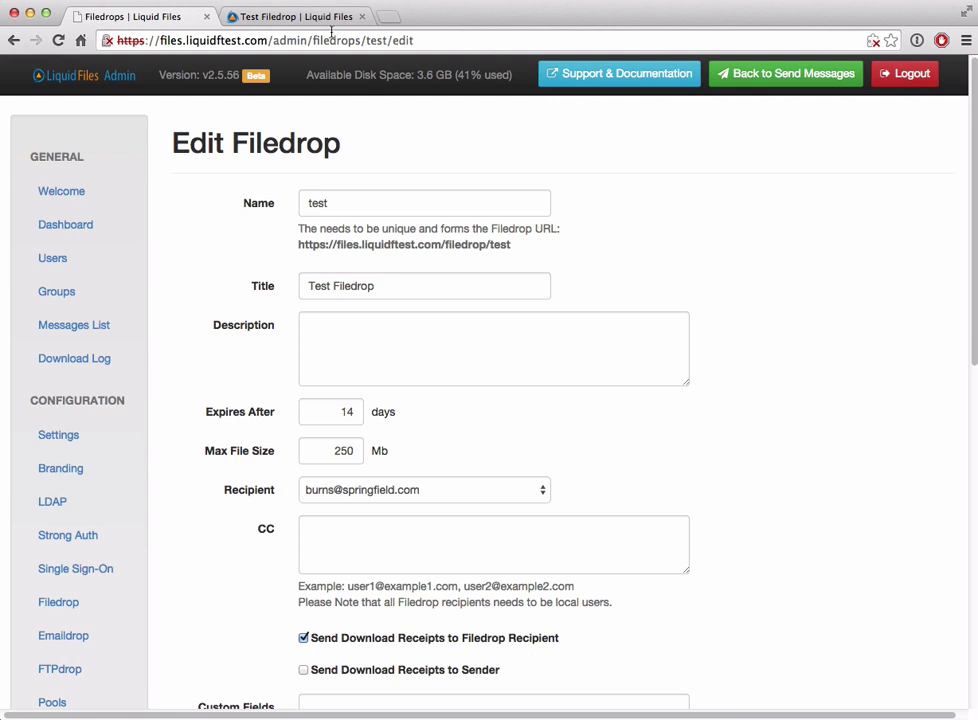
click(310, 17)
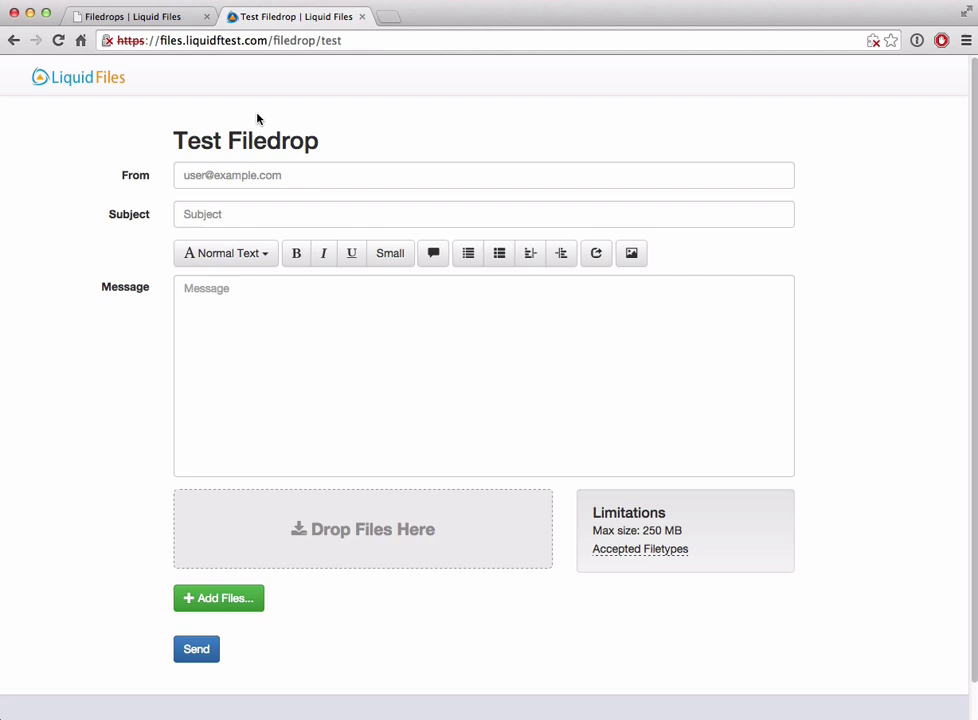
click(128, 17)
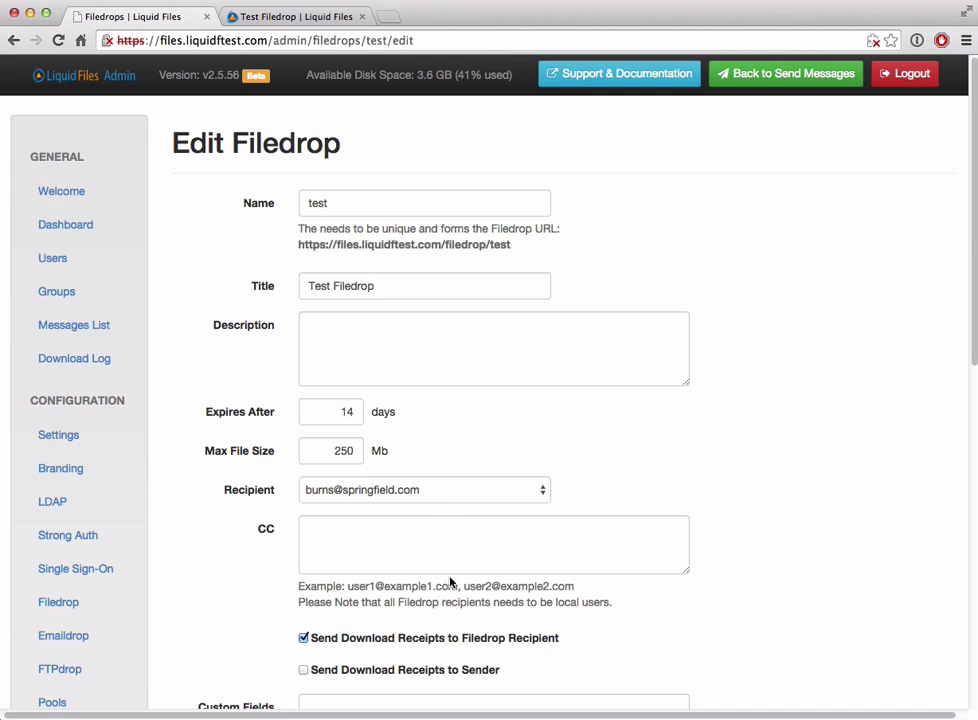
click(415, 671)
scroll(668, 611, down, 10)
click(321, 643)
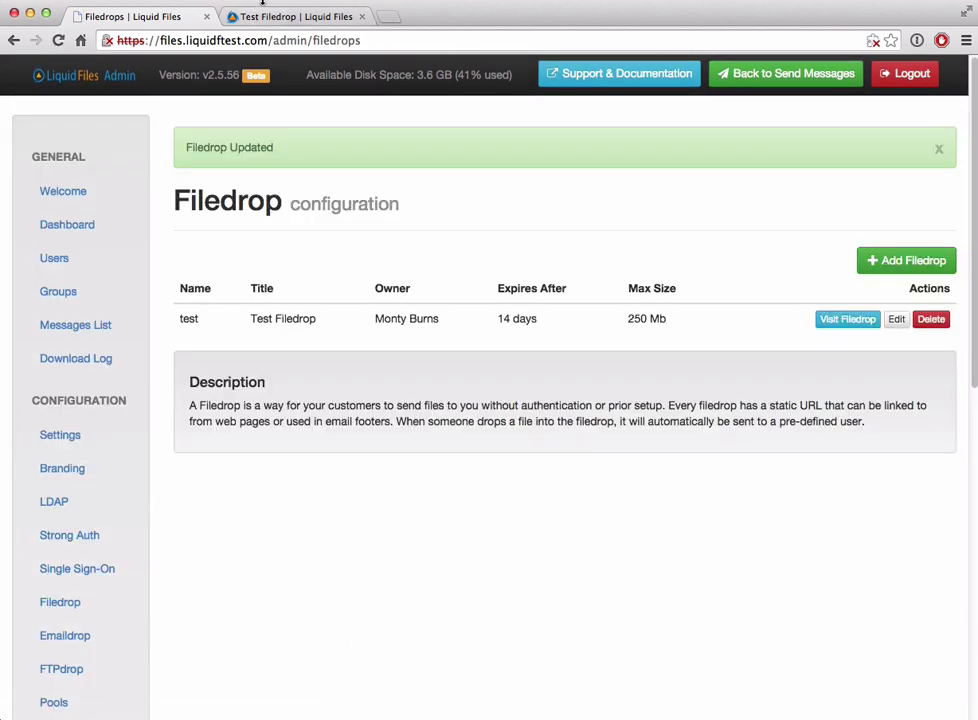
Step: On the public Test Filedrop form, enter the external sender's e-mail, subject 'test' and message 'test'
click(278, 16)
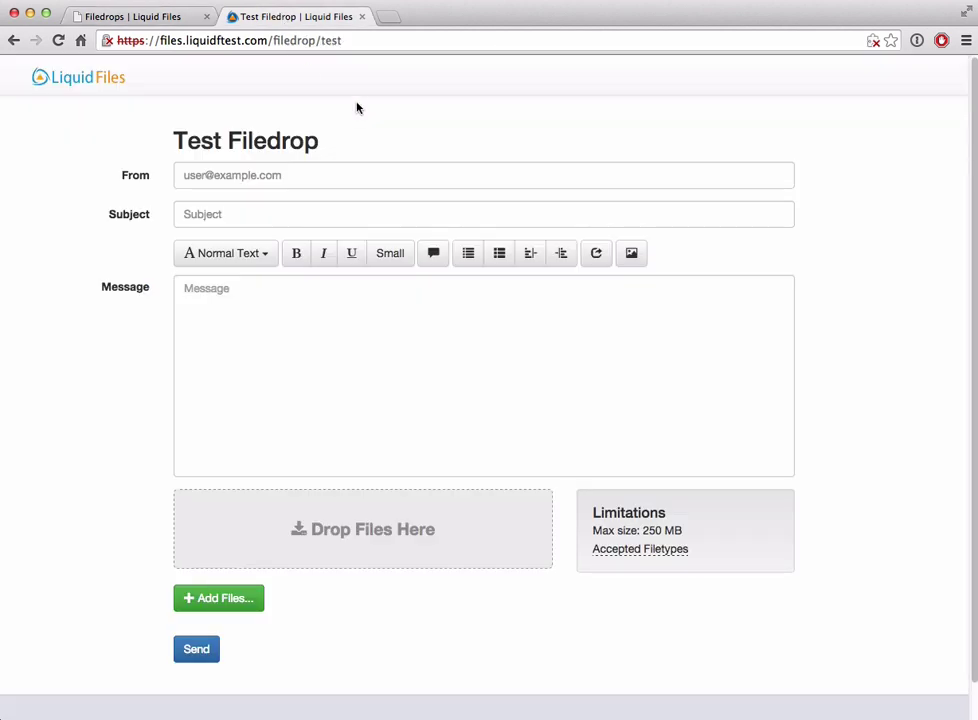
click(273, 173)
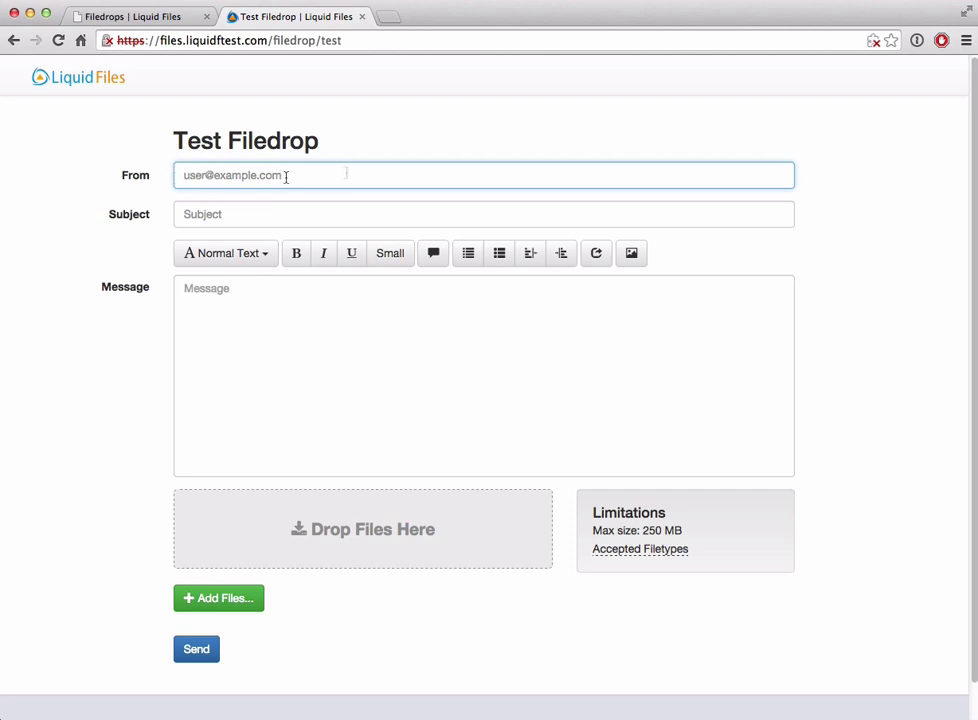
text(exter)
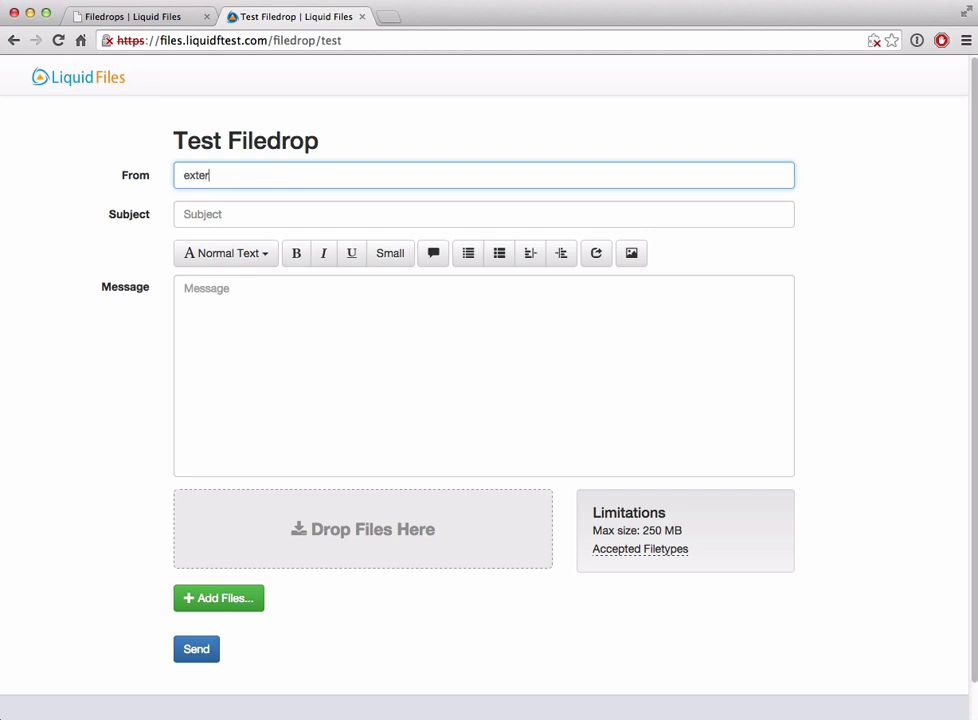
text(nal@cpm)
key(BackSpace)
text(o)
key(BackSpace)
key(BackSpace)
text(ompany.com)
key(Tab)
text(test)
key(Tab)
text(test)
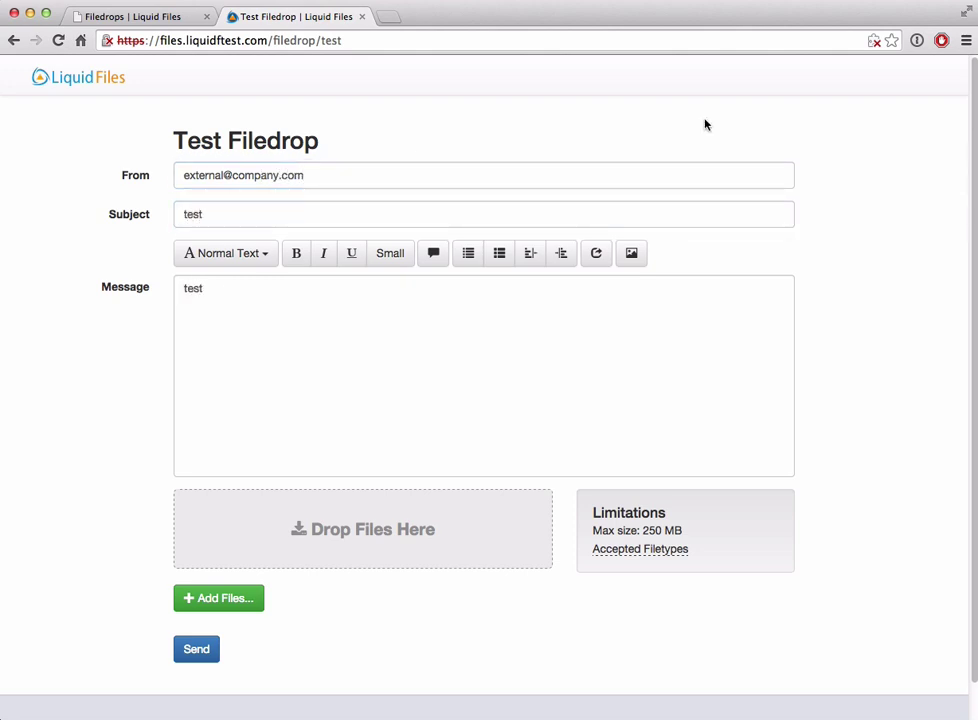
Step: Attach testfile_2M.ext and send it through the Filedrop
drag(60, 560, 360, 533)
scroll(80, 503, down, 2)
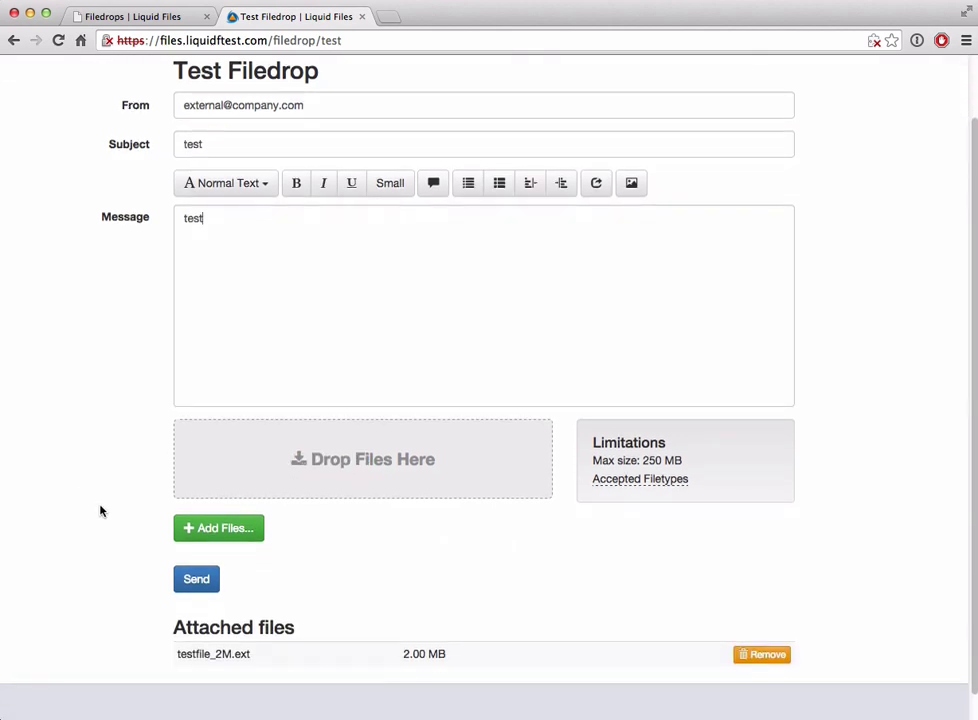
click(182, 585)
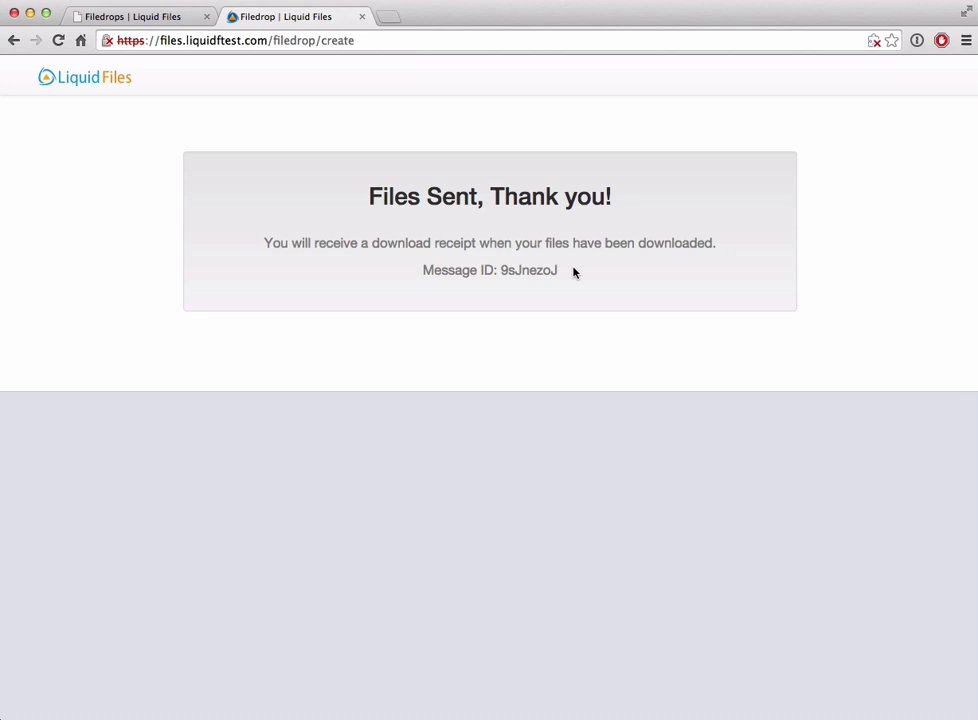
Step: Reopen the test Filedrop's edit settings and reload a blank form at the 'test' Filedrop URL
click(128, 18)
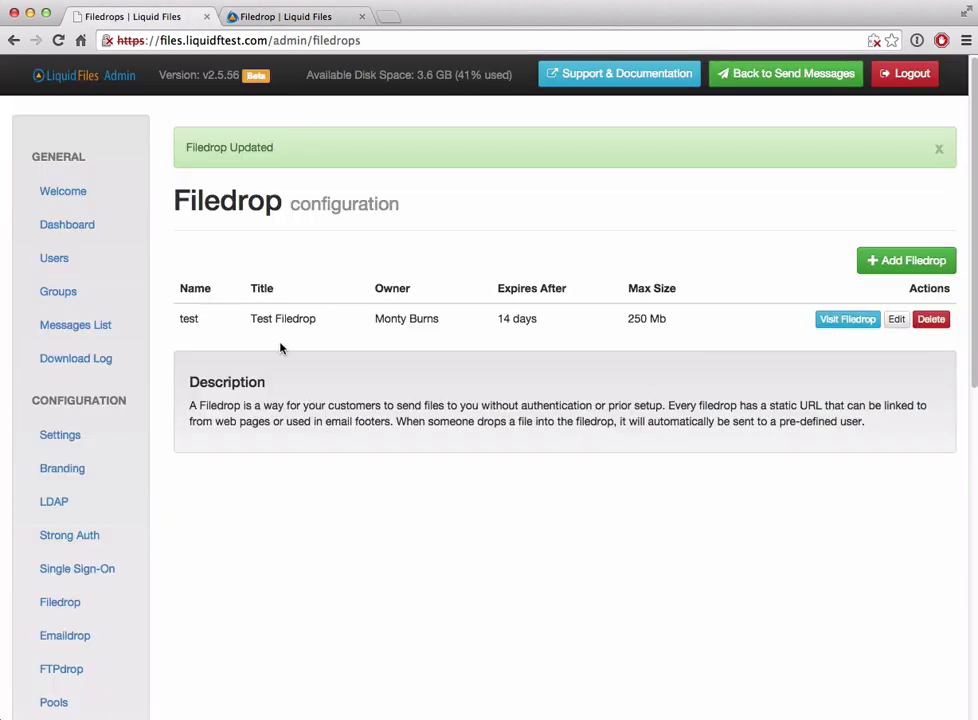
click(896, 319)
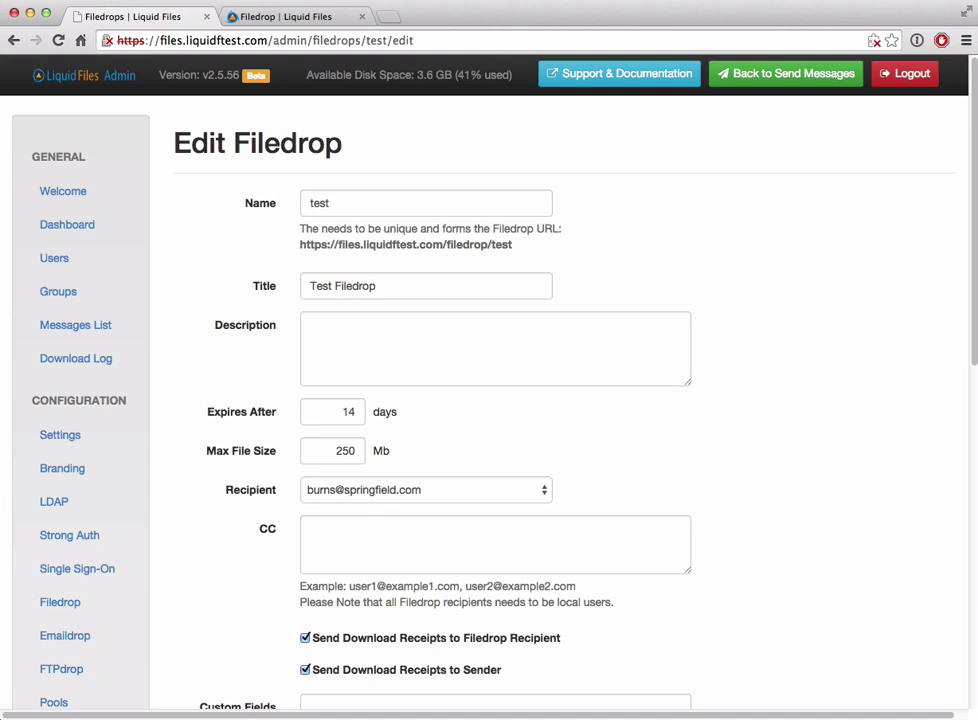
click(280, 15)
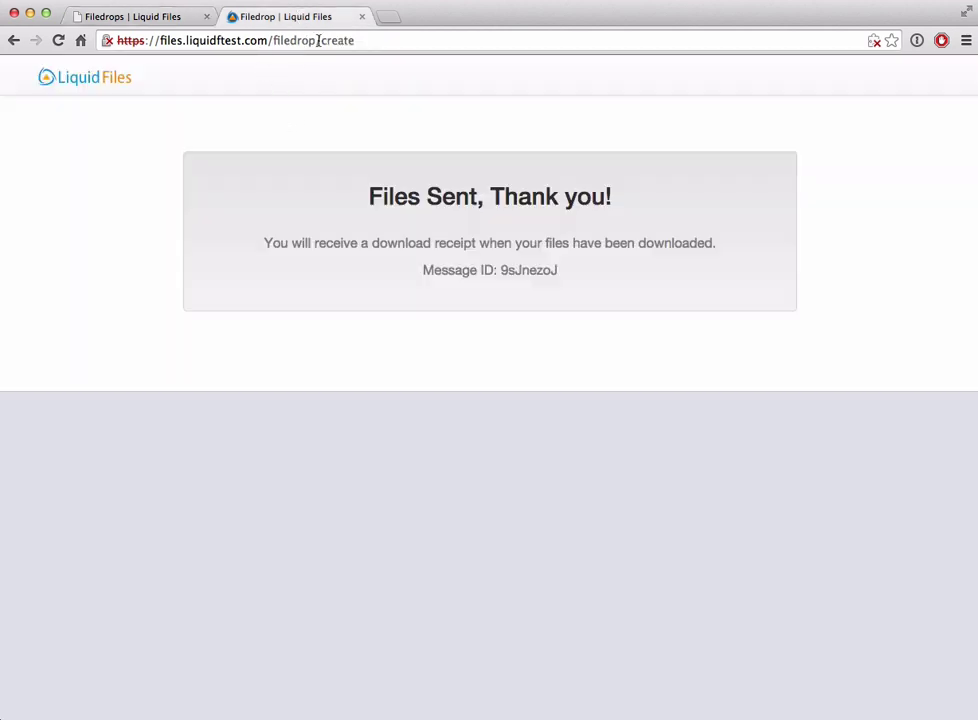
drag(320, 40, 379, 41)
text(test)
key(Return)
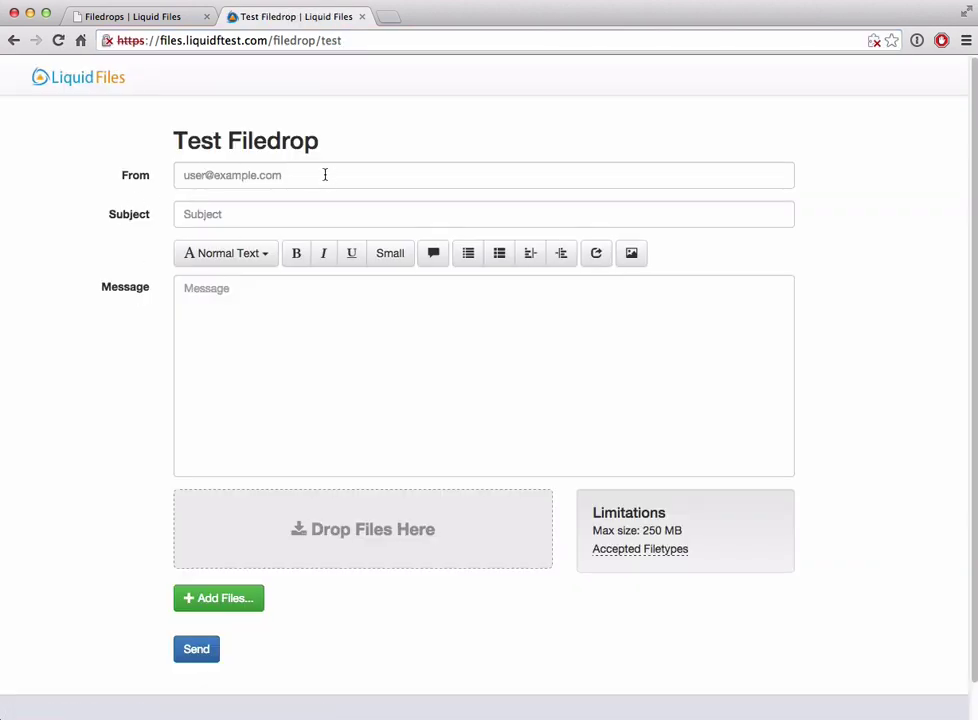
click(112, 18)
Step: Enter '#ft { background-colour: blue }' as the test Filedrop's Custom Stylesheet and save it
scroll(271, 351, down, 10)
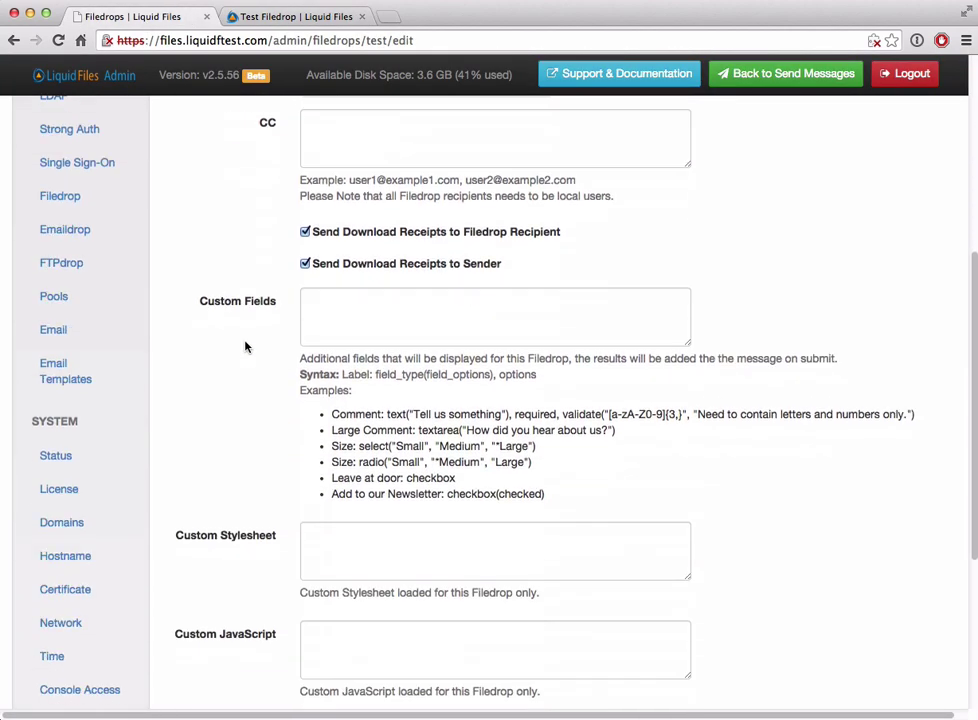
click(332, 345)
click(347, 461)
click(362, 356)
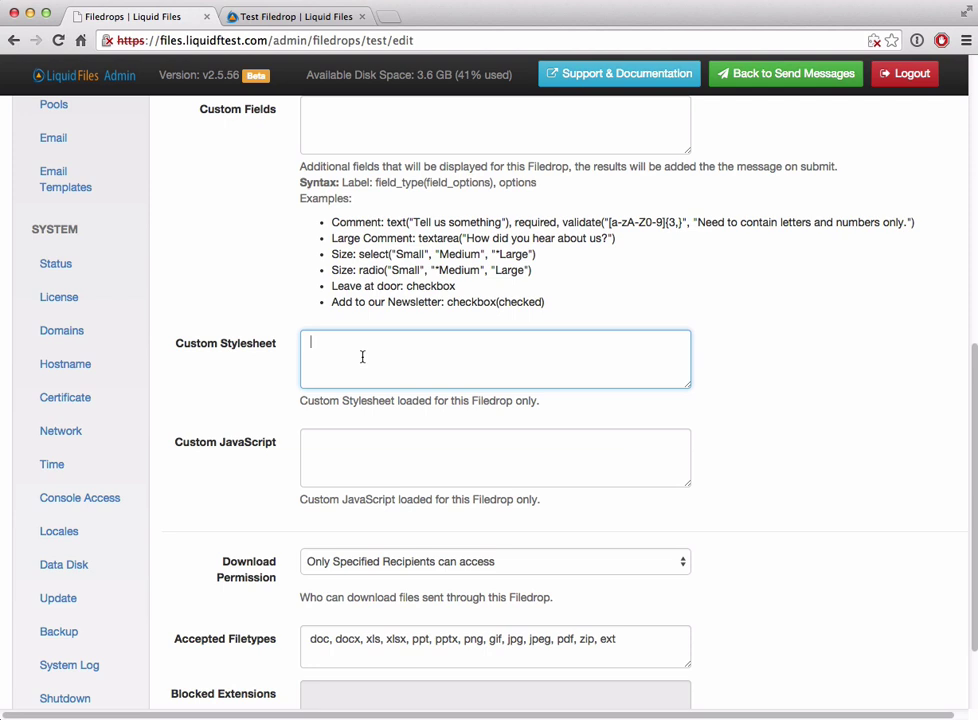
text(3)
key(BackSpace)
text(#ft { background-colur)
key(BackSpace)
key(BackSpace)
key(BackSpace)
text(lour: blue })
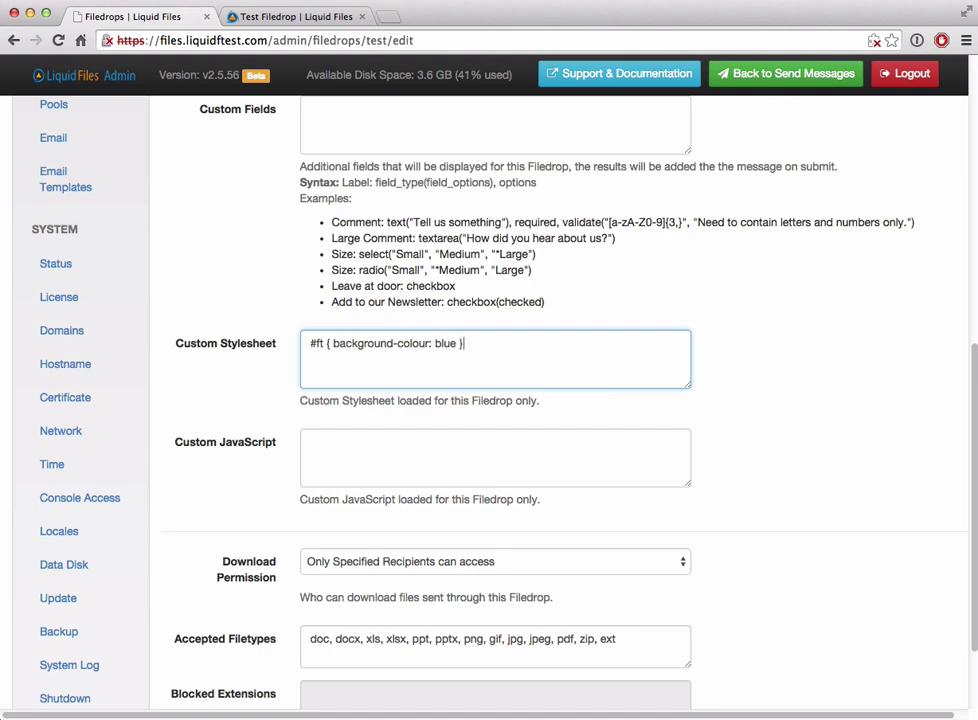
scroll(268, 480, down, 3)
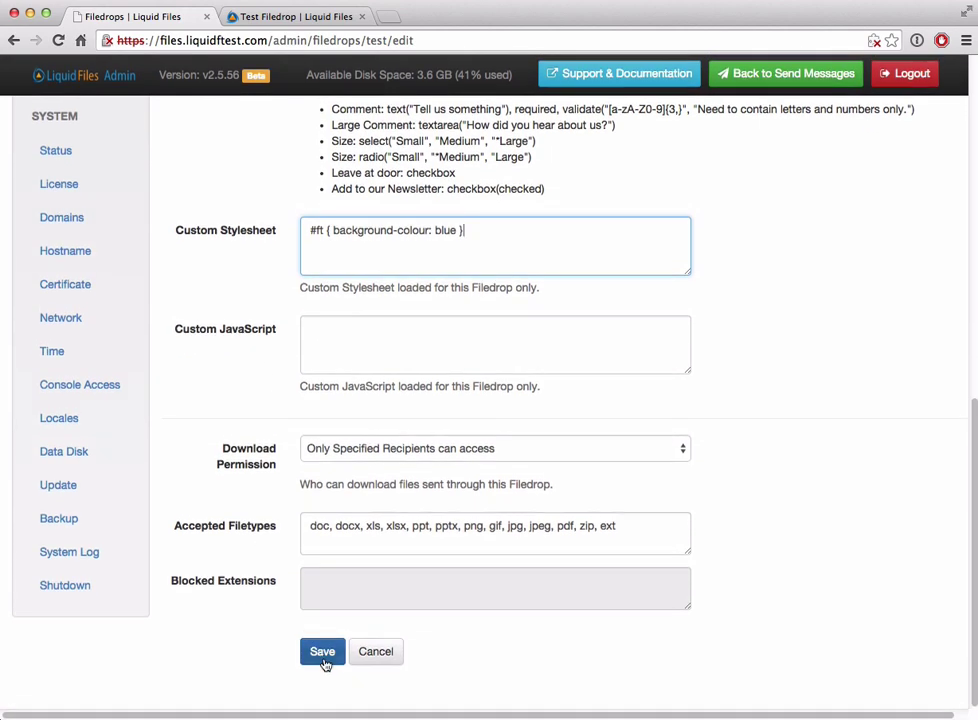
click(325, 664)
click(290, 16)
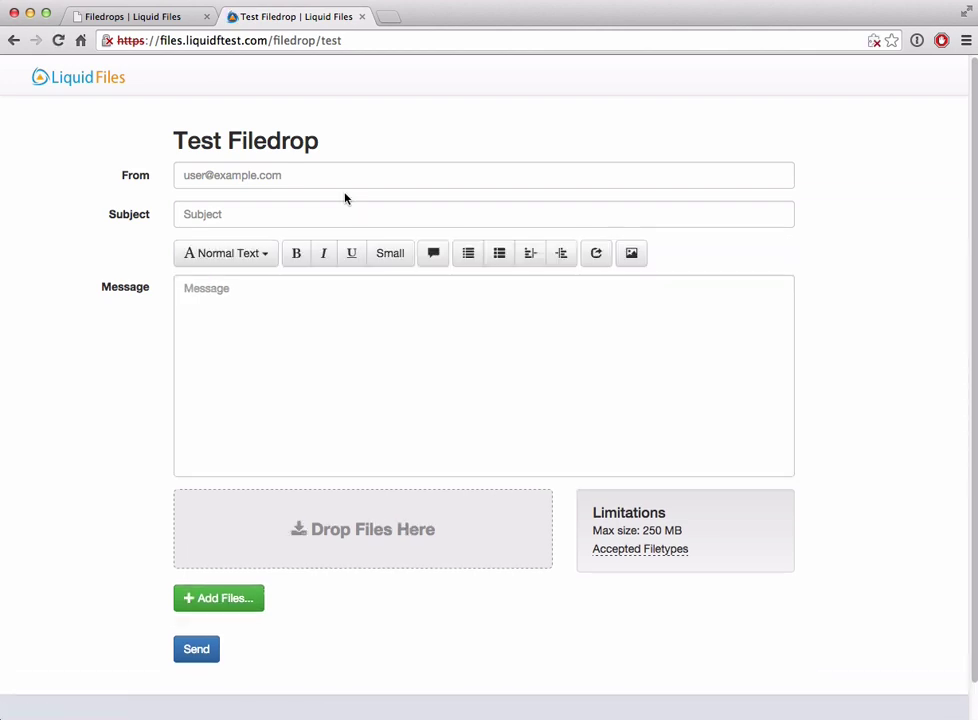
Step: Correct the stylesheet to '#ft { background-color: blue }' and save it
click(172, 17)
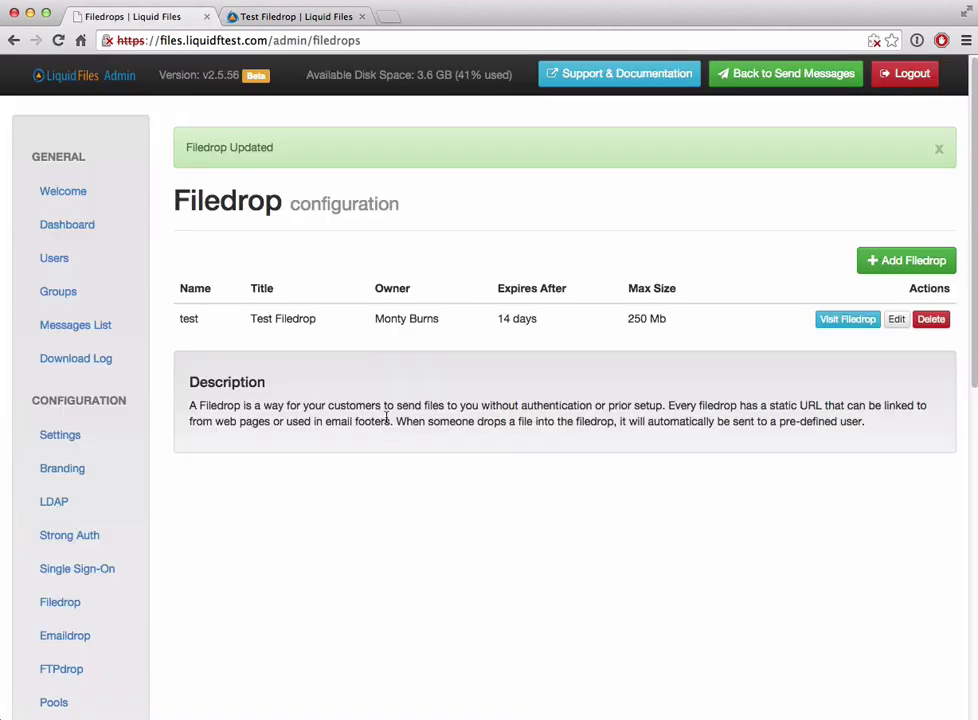
click(896, 319)
scroll(465, 524, down, 10)
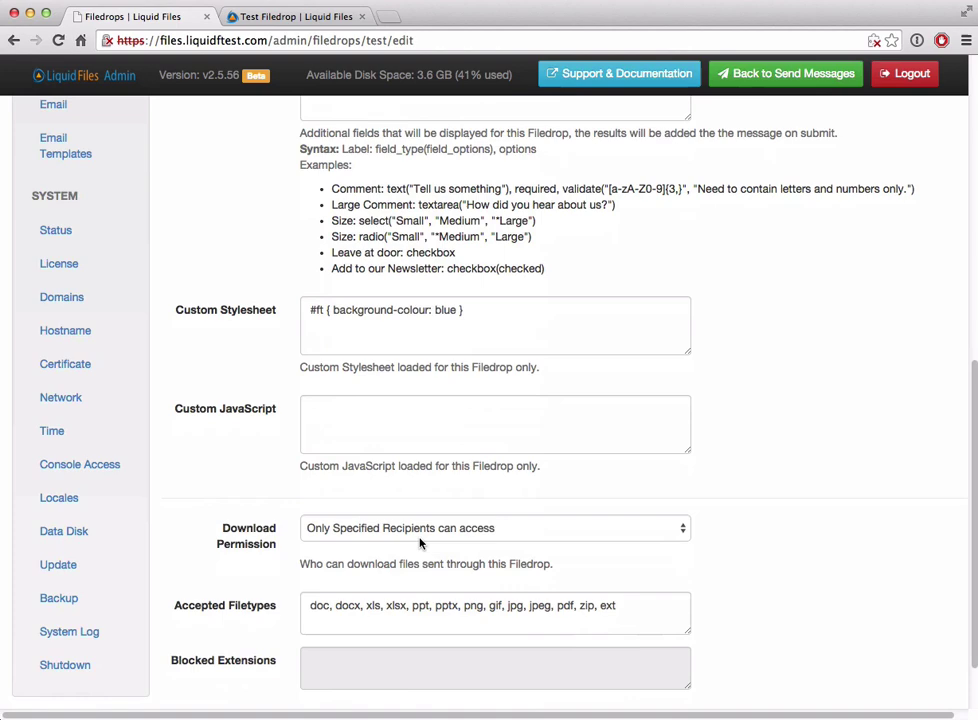
click(426, 268)
key(BackSpace)
click(322, 689)
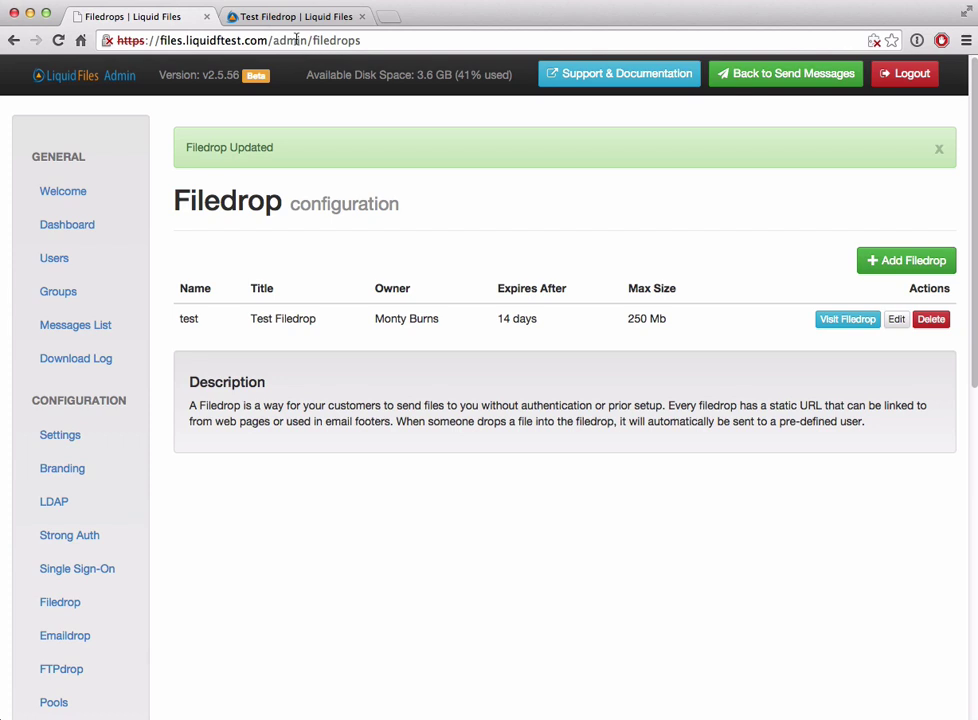
Step: Reload the Test Filedrop form to see the blue footer, then reopen the Filedrop's edit settings
click(295, 16)
key(super+r)
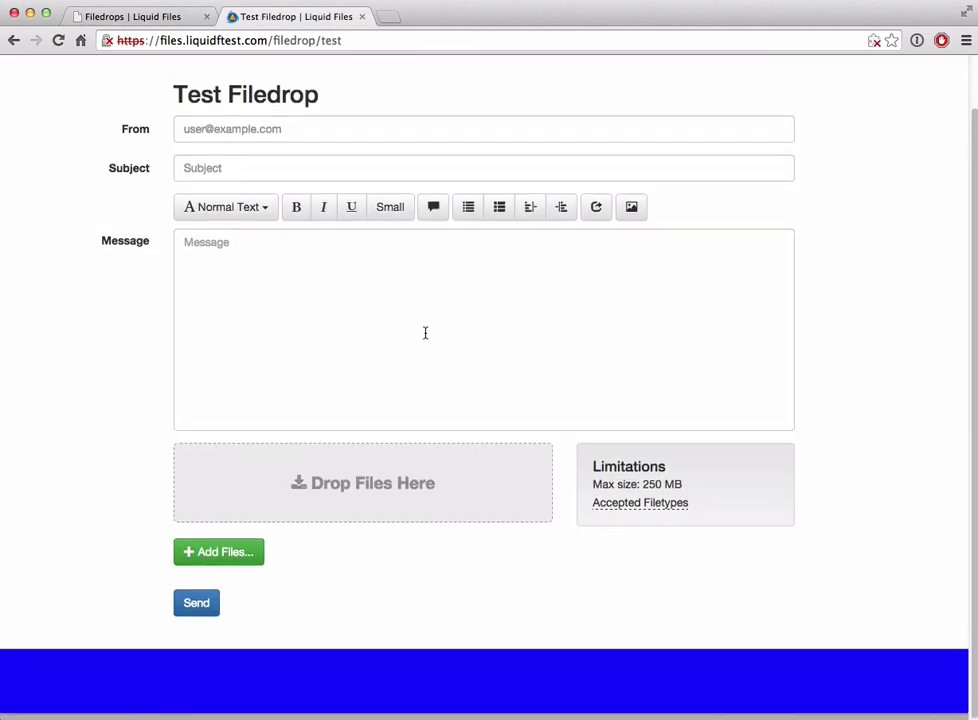
scroll(425, 333, up, 1)
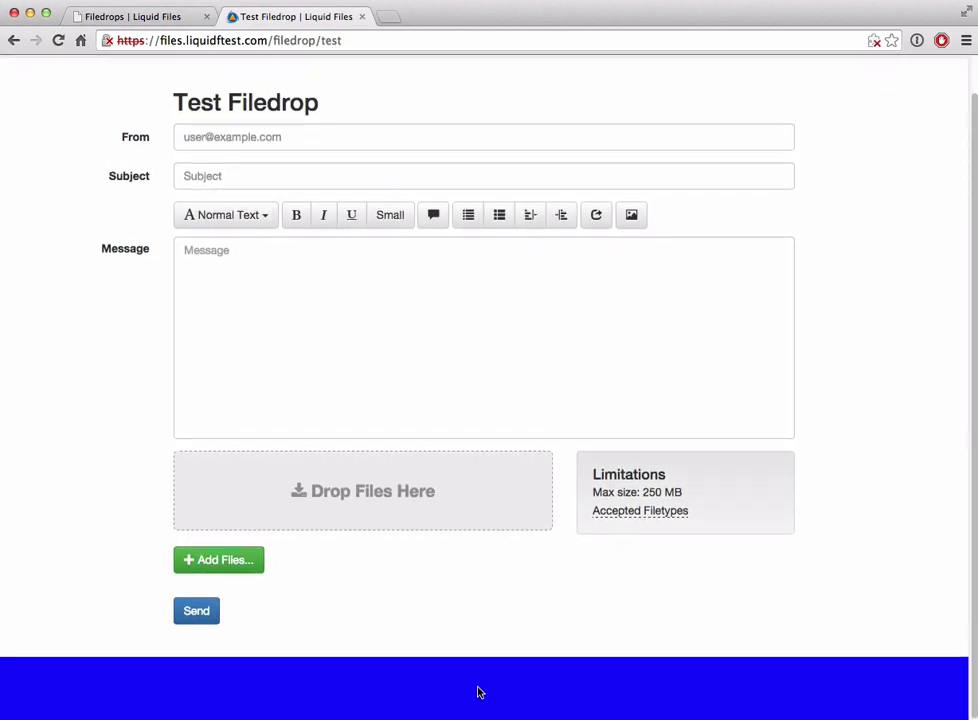
scroll(478, 693, up, 3)
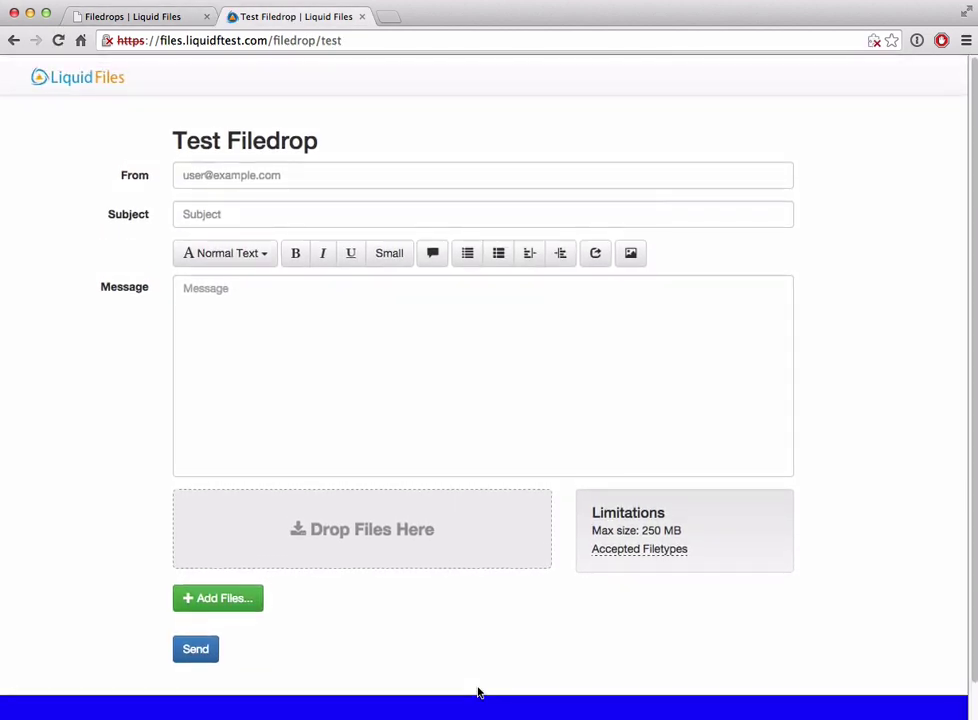
click(147, 20)
click(896, 319)
scroll(594, 404, down, 2)
scroll(593, 405, down, 10)
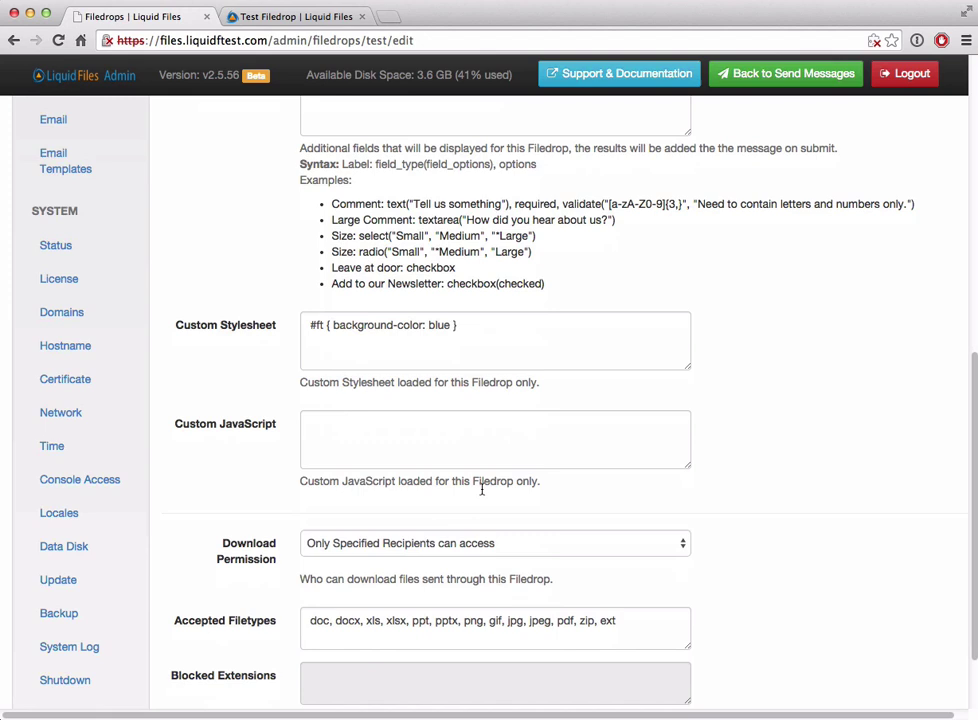
Step: Delete the whole background-color rule from Custom Stylesheet and return to the upload form
triple_click(498, 329)
key(BackSpace)
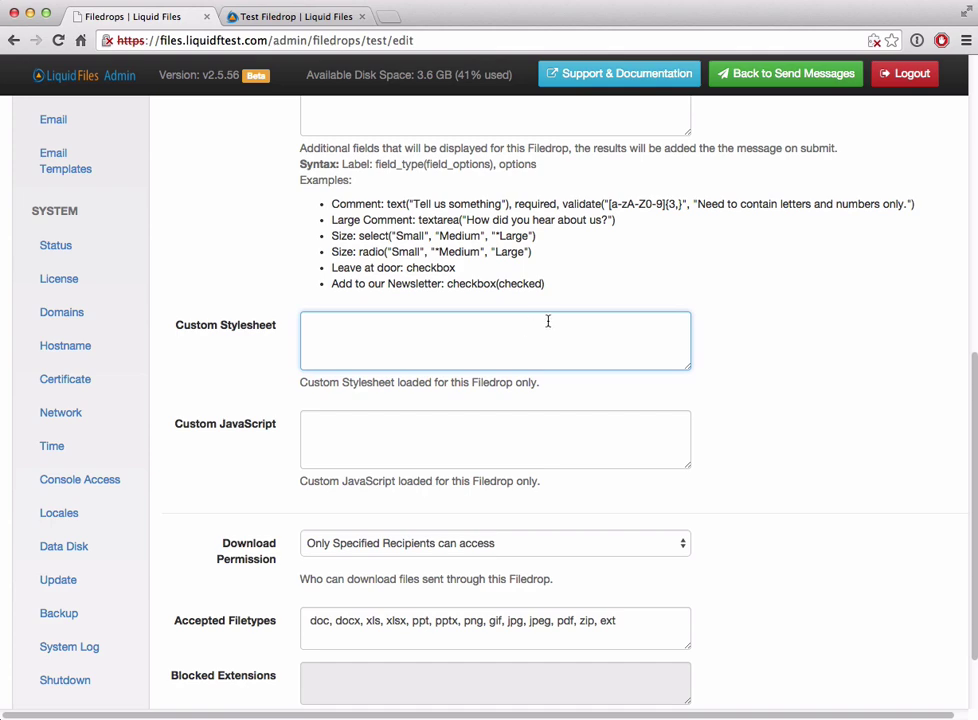
scroll(611, 290, up, 3)
scroll(689, 295, up, 1)
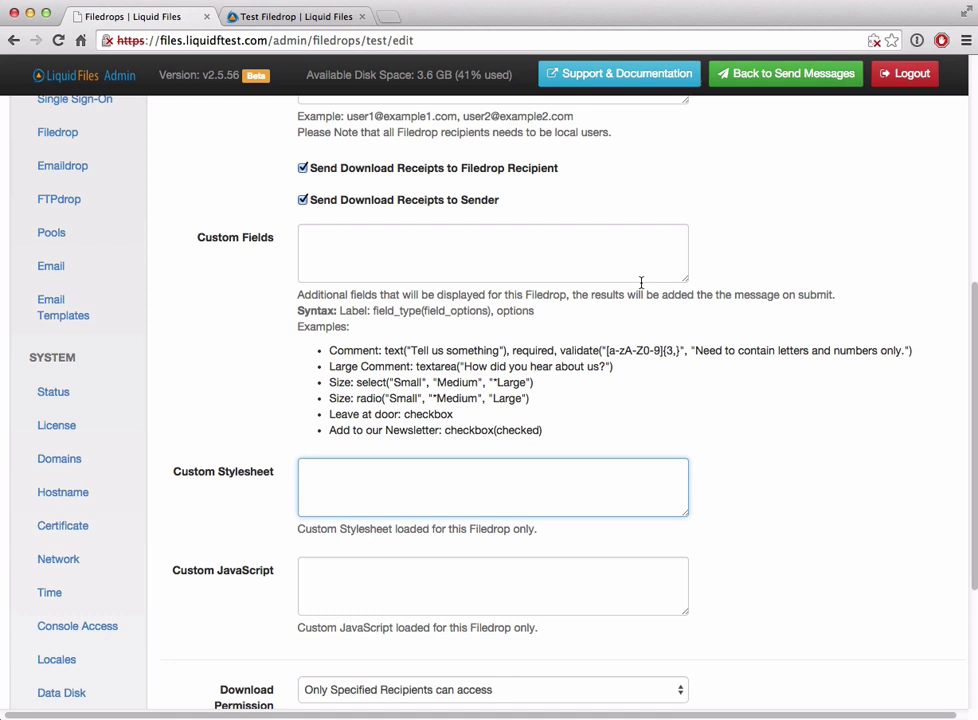
click(241, 14)
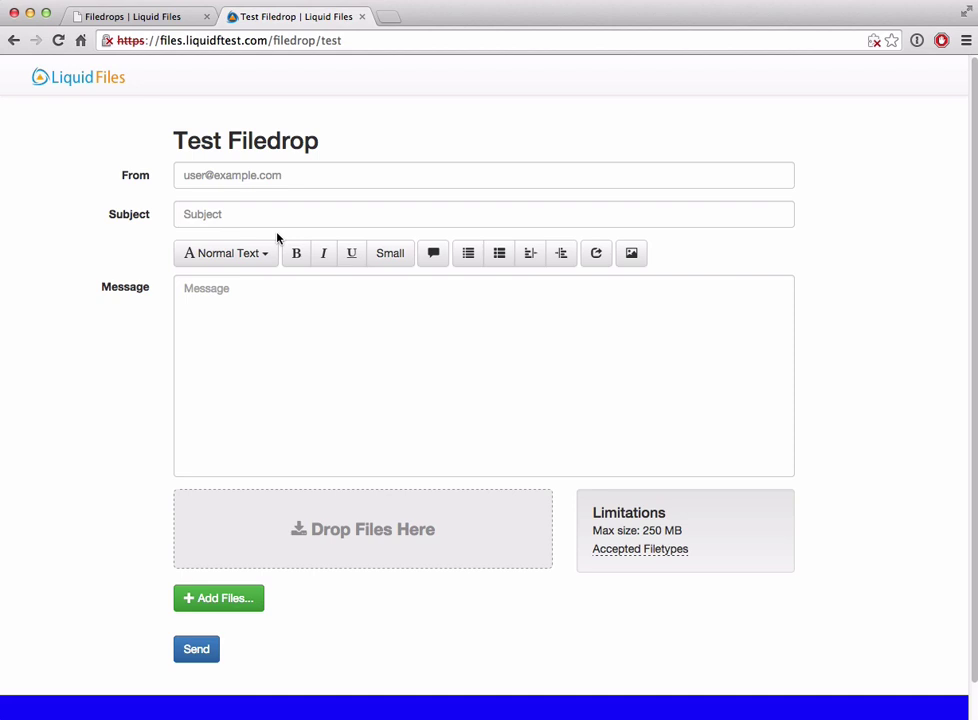
Step: Copy the Comment and Size example definitions into the test Filedrop's Custom Fields
click(140, 20)
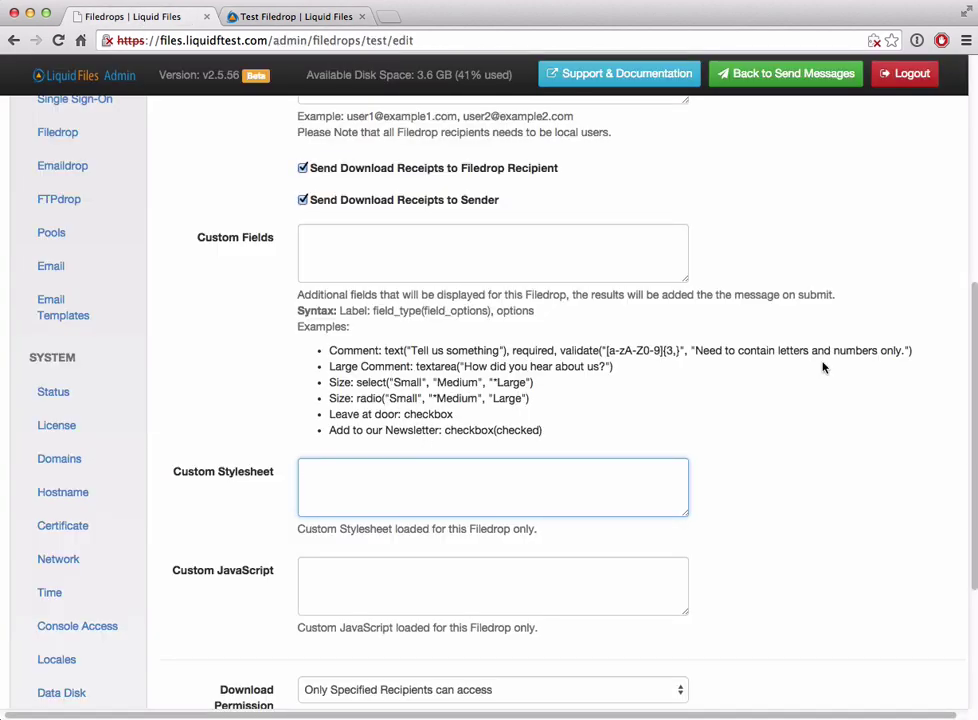
drag(934, 349, 320, 350)
key(super+c)
click(402, 258)
key(super+v)
key(Return)
drag(536, 383, 329, 383)
key(ctrl+c)
click(395, 268)
key(ctrl+v)
key(Return)
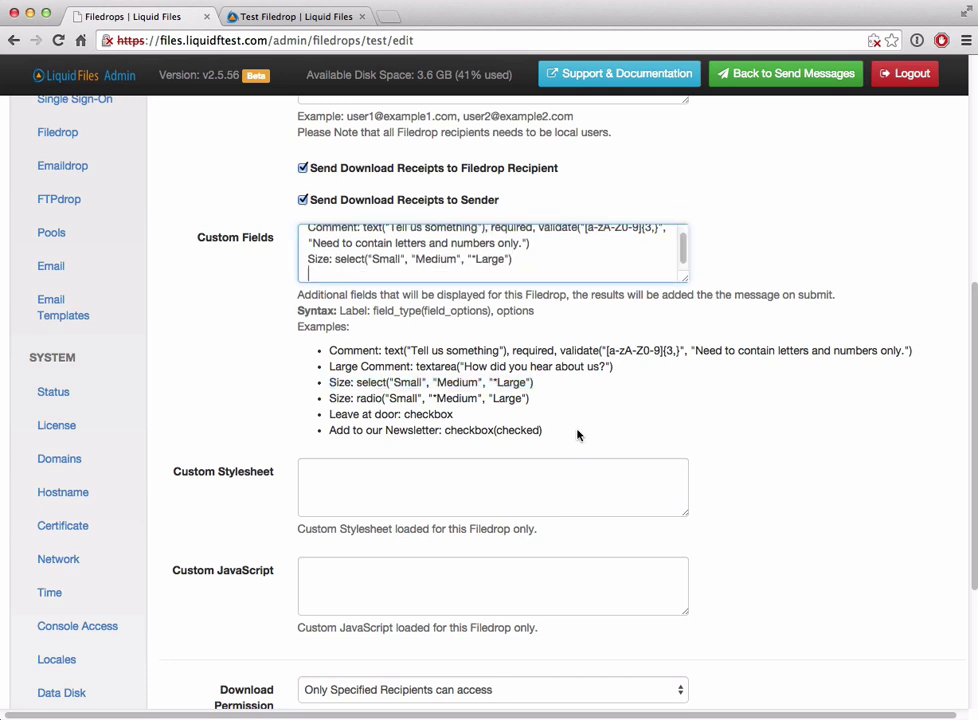
Step: Add the Newsletter checkbox definition, save, and reload the public form to show the new fields
drag(578, 434, 334, 431)
key(ctrl+c)
click(507, 274)
key(ctrl+v)
scroll(242, 386, down, 5)
click(338, 648)
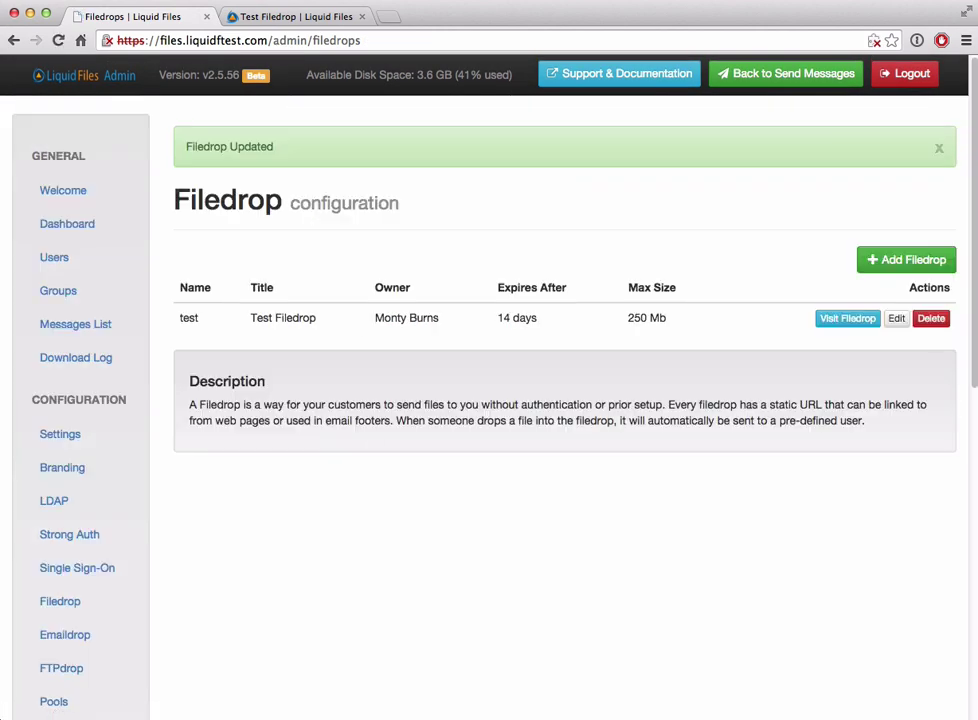
click(279, 18)
key(super+r)
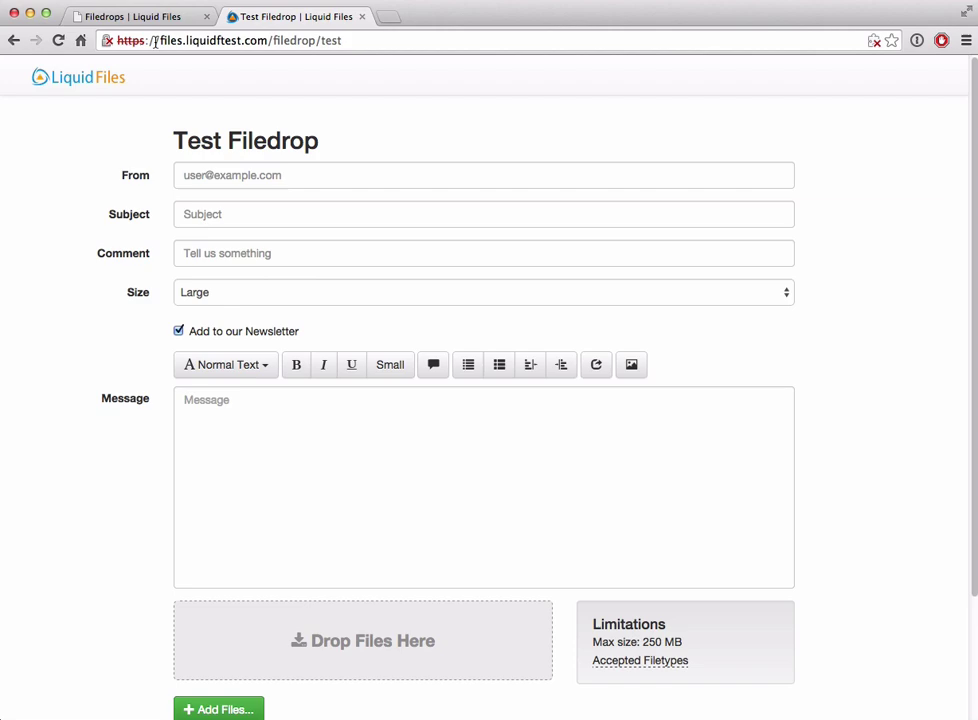
Step: Look over the Comment, Size and Newsletter entries in Custom Fields, then return to the upload form
click(115, 18)
click(899, 319)
scroll(480, 360, down, 10)
scroll(470, 341, up, 5)
scroll(345, 420, up, 2)
scroll(350, 423, down, 1)
scroll(350, 423, down, 1)
click(240, 17)
Step: Review the Size select (Small/Medium/Large, default Large) and checked Newsletter definitions in Custom Fields
click(153, 15)
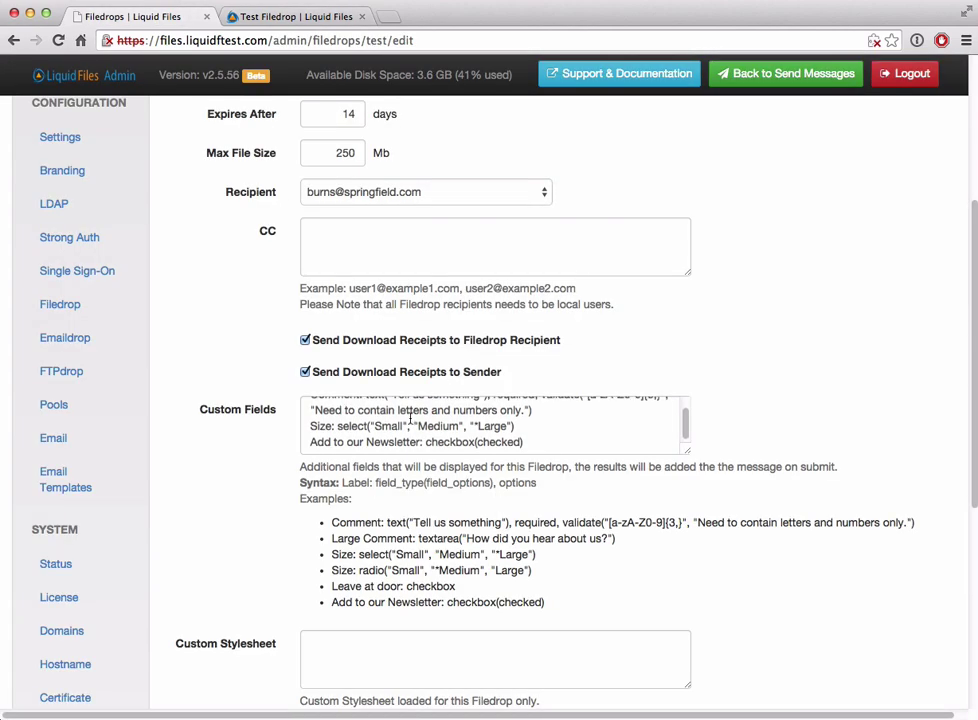
scroll(410, 420, up, 2)
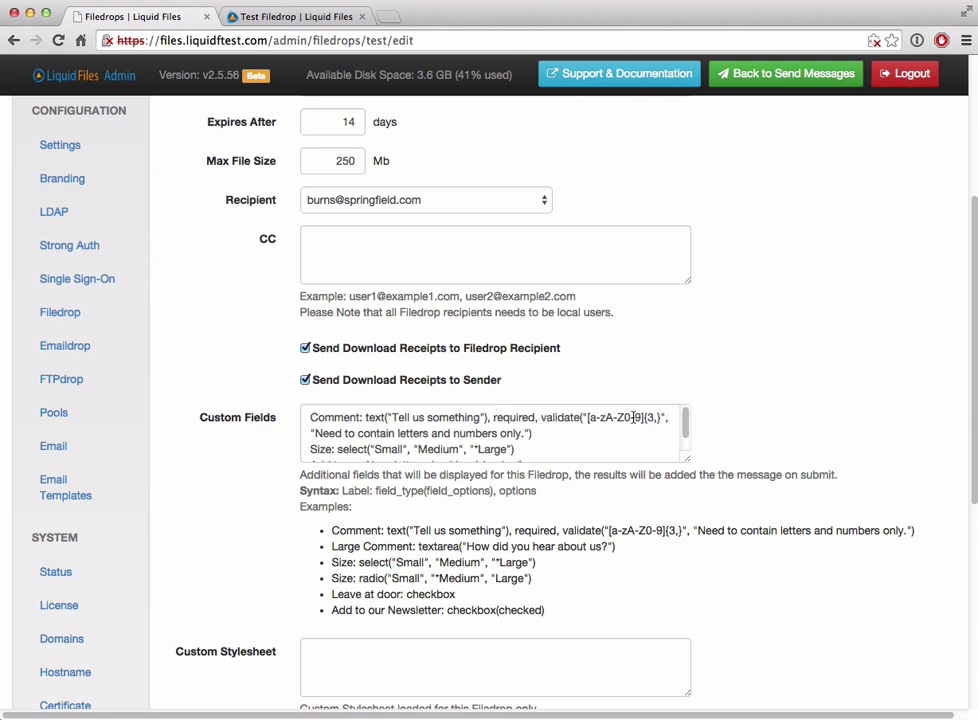
scroll(634, 417, down, 2)
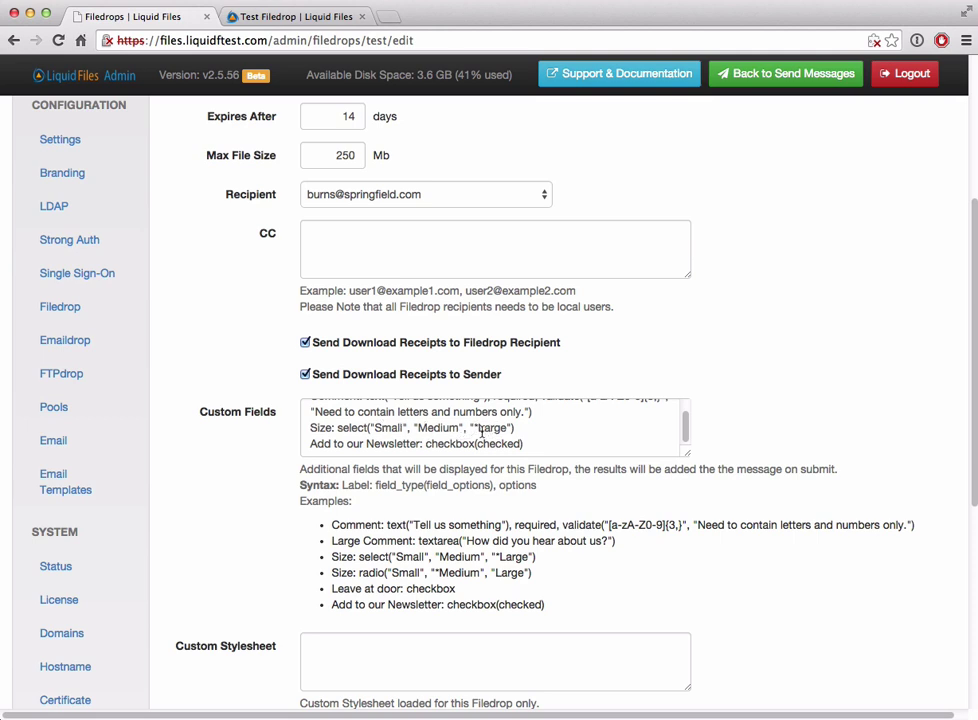
scroll(481, 427, up, 1)
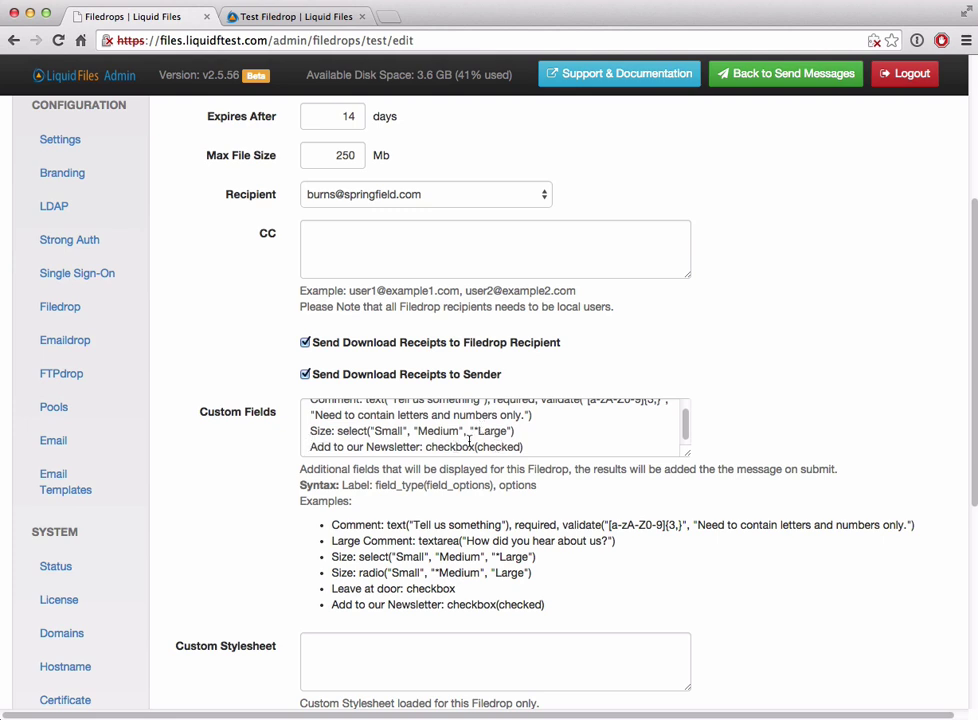
Step: On Test Filedrop, re-tick Newsletter, keep Size Large, drop a file, and submit with fields empty
click(285, 17)
click(217, 332)
click(219, 332)
click(279, 294)
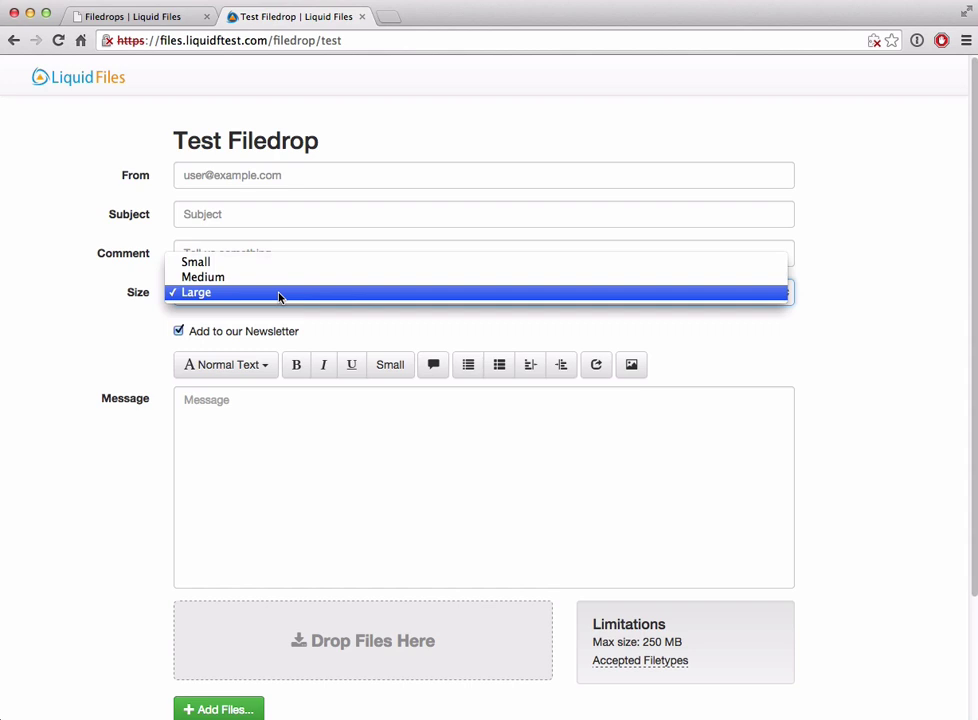
click(147, 312)
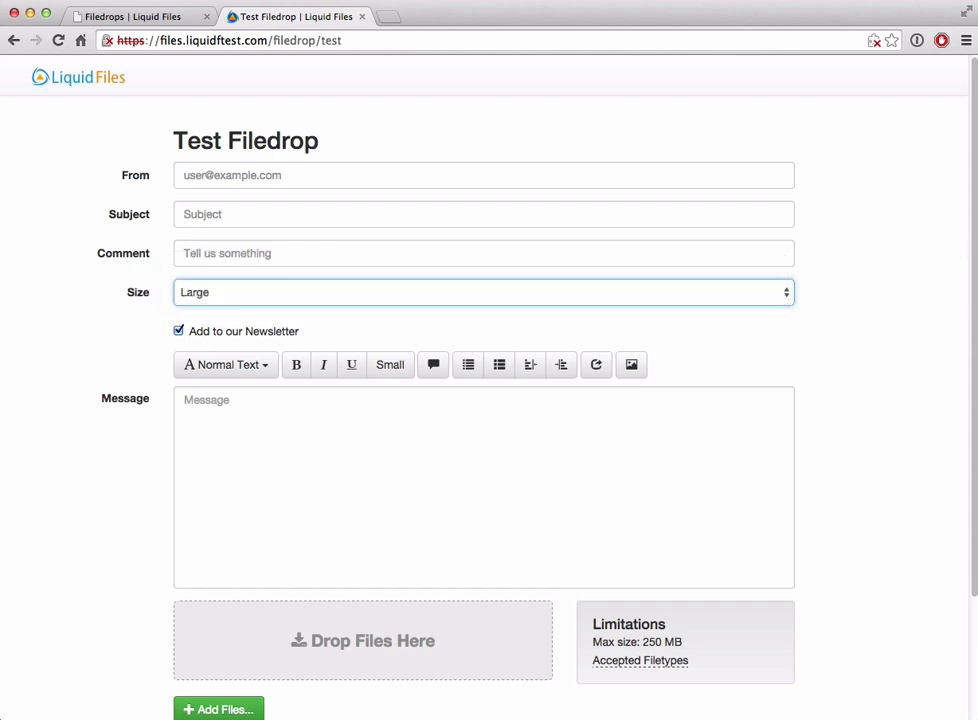
drag(970, 520, 392, 638)
scroll(140, 560, down, 2)
click(196, 674)
scroll(103, 541, up, 2)
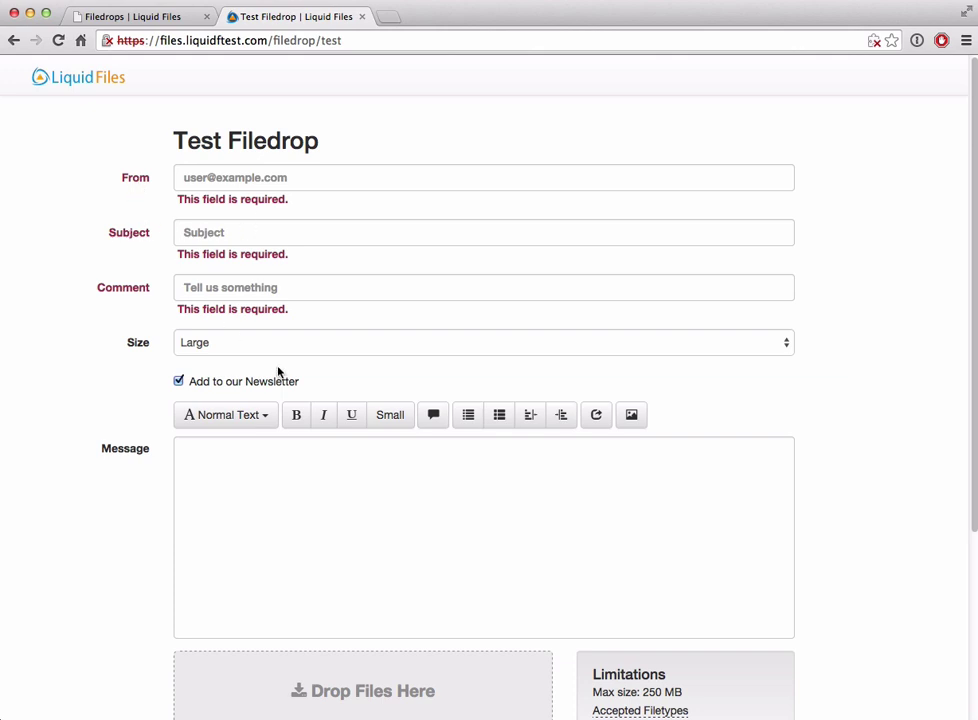
Step: Fill From with the sender's e-mail, Subject test and Comment ttt, checking the comment rule in settings
click(259, 177)
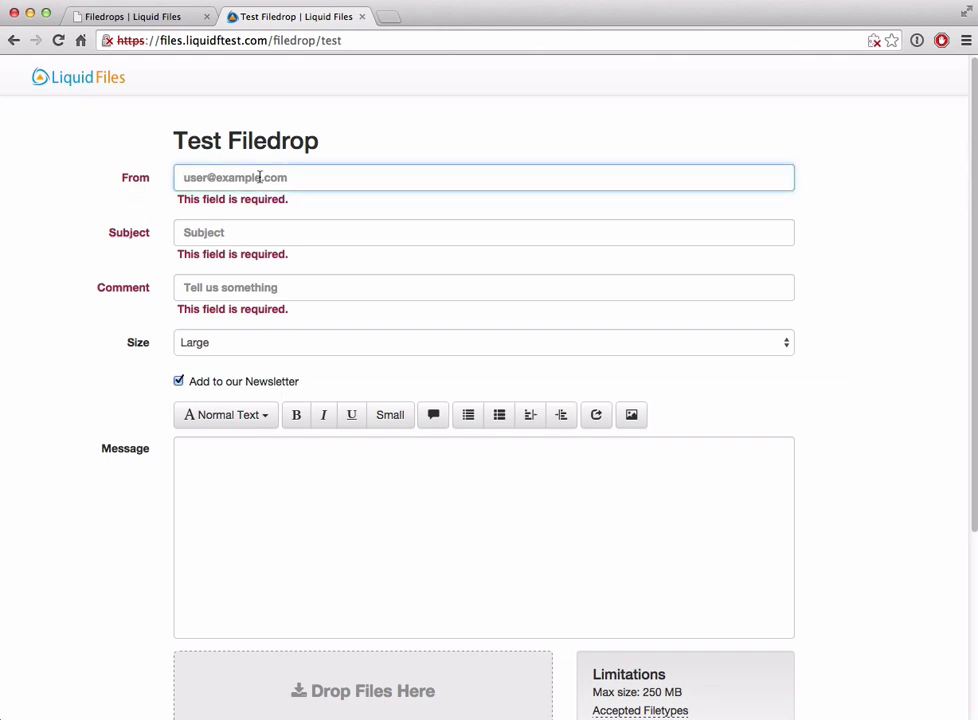
text(external)
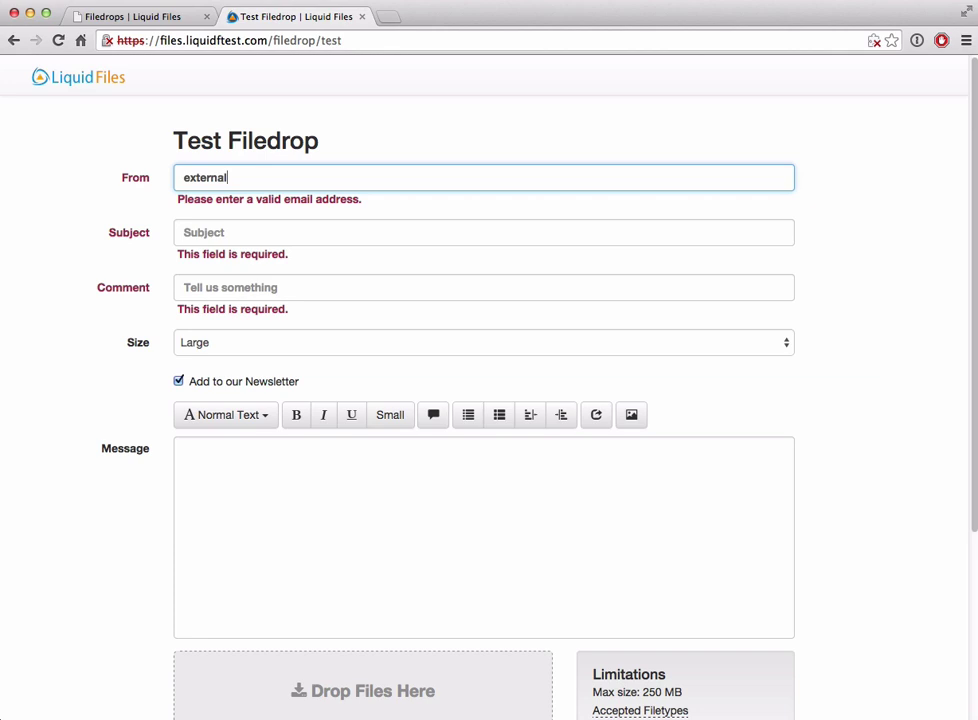
text(@company.com)
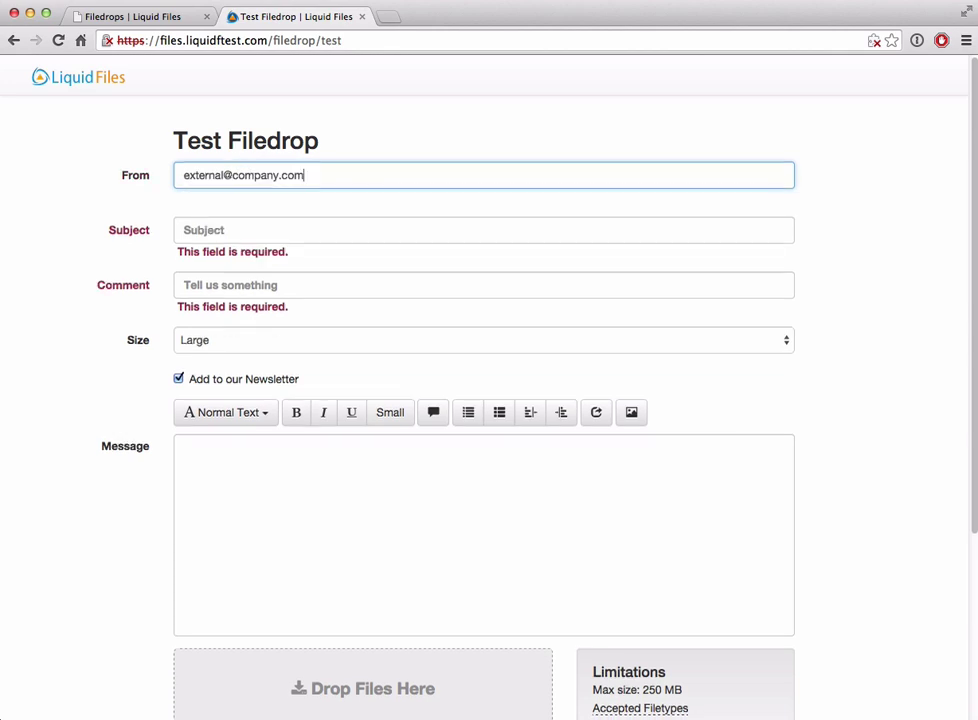
key(Tab)
text(test)
key(Tab)
text(te)
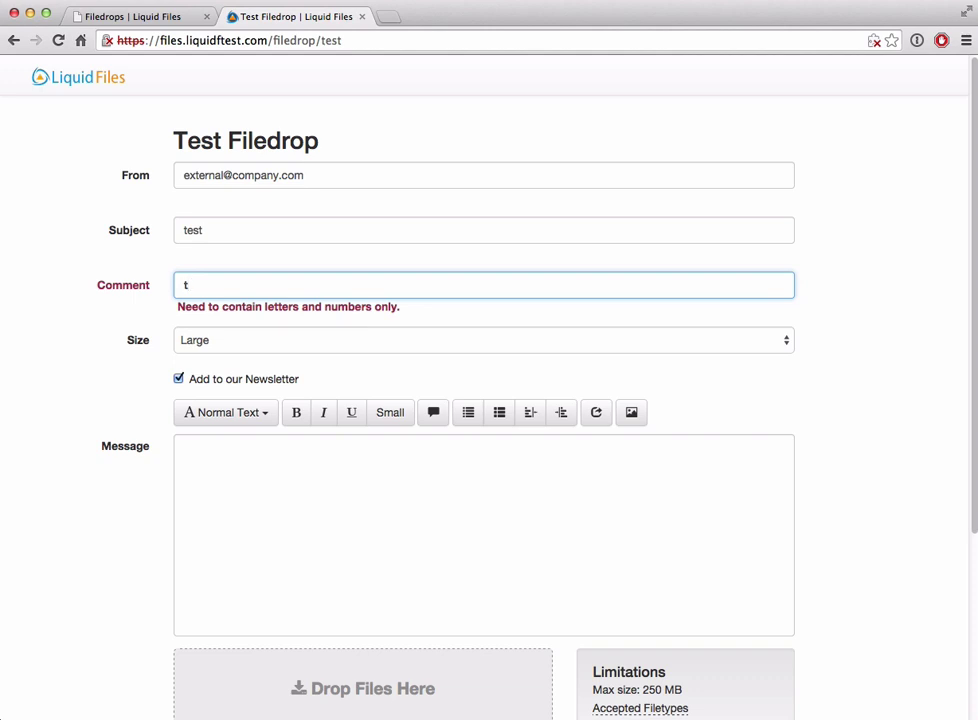
click(145, 16)
scroll(568, 435, up, 2)
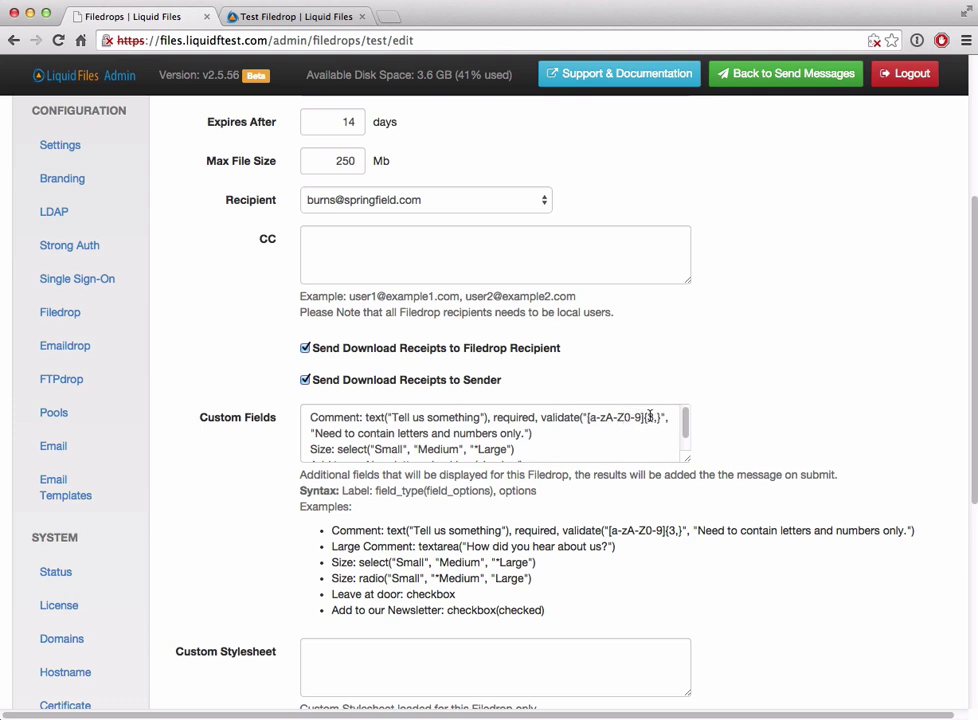
click(275, 17)
text(ttt)
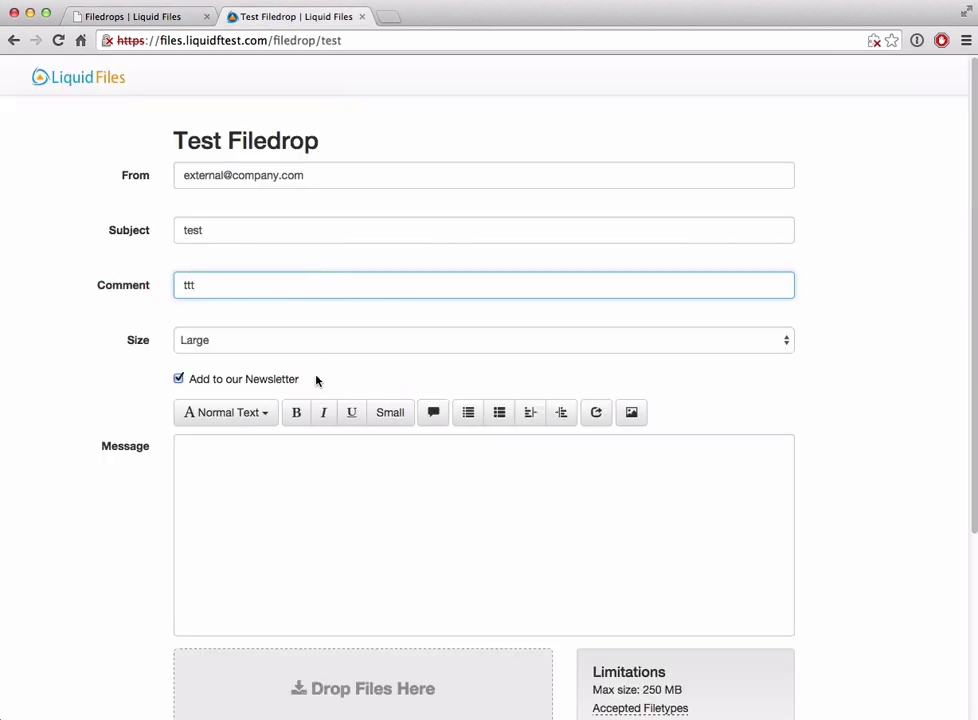
Step: Choose Medium as the size, write the message test, and send the filedrop
click(321, 340)
click(180, 326)
scroll(98, 327, down, 2)
click(224, 387)
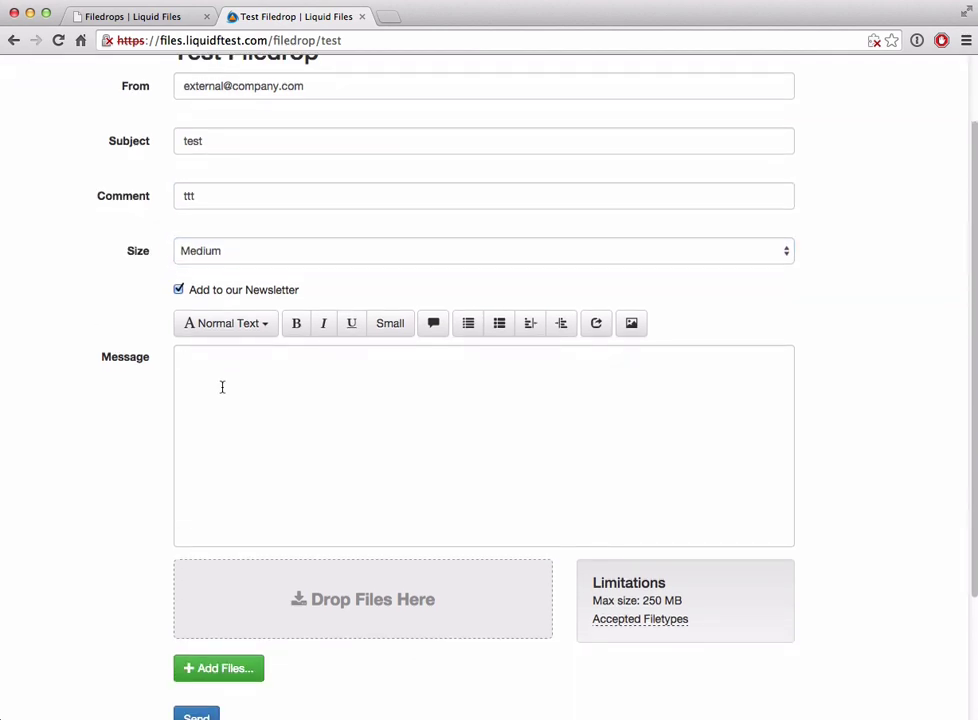
text(test)
scroll(216, 613, down, 1)
click(201, 679)
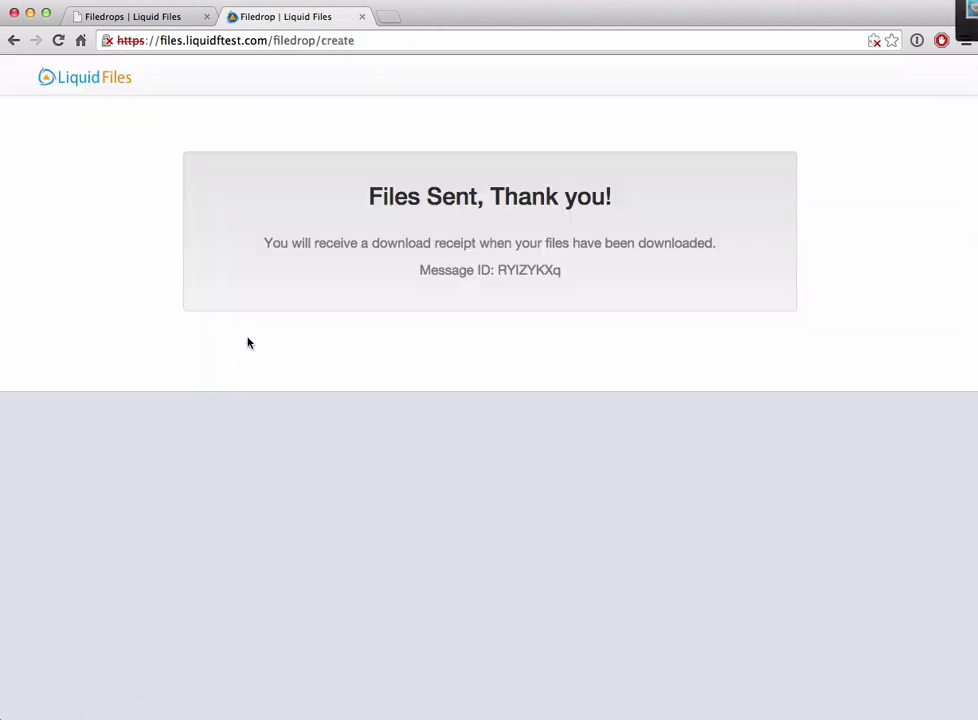
Step: In the admin Messages list, view the details of the newest sent message
click(131, 14)
scroll(132, 230, up, 3)
scroll(134, 254, up, 2)
click(77, 325)
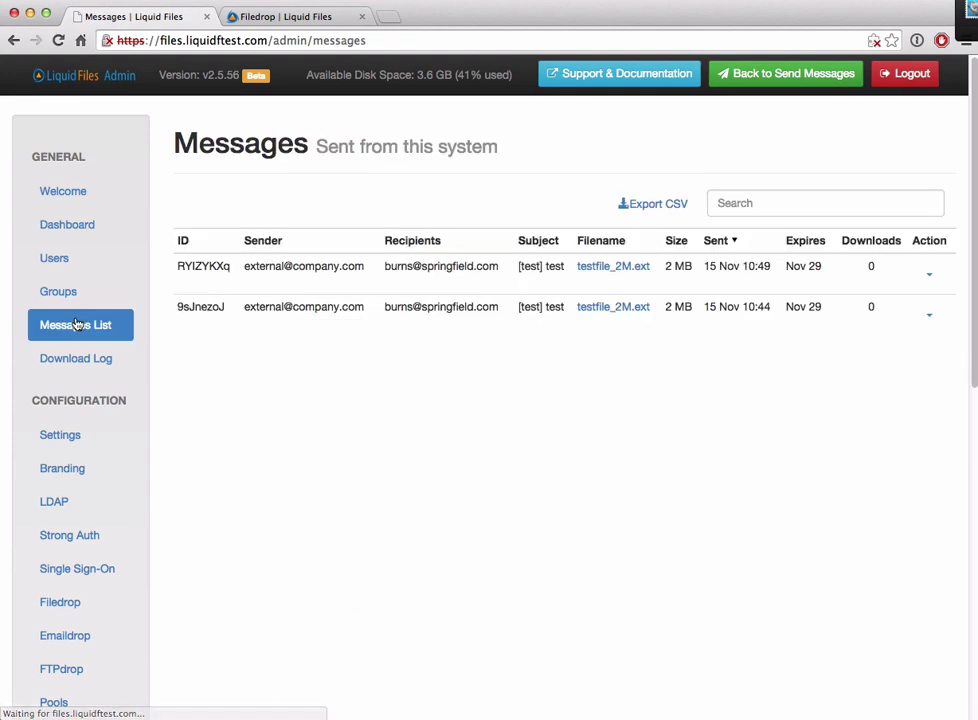
click(929, 277)
click(871, 390)
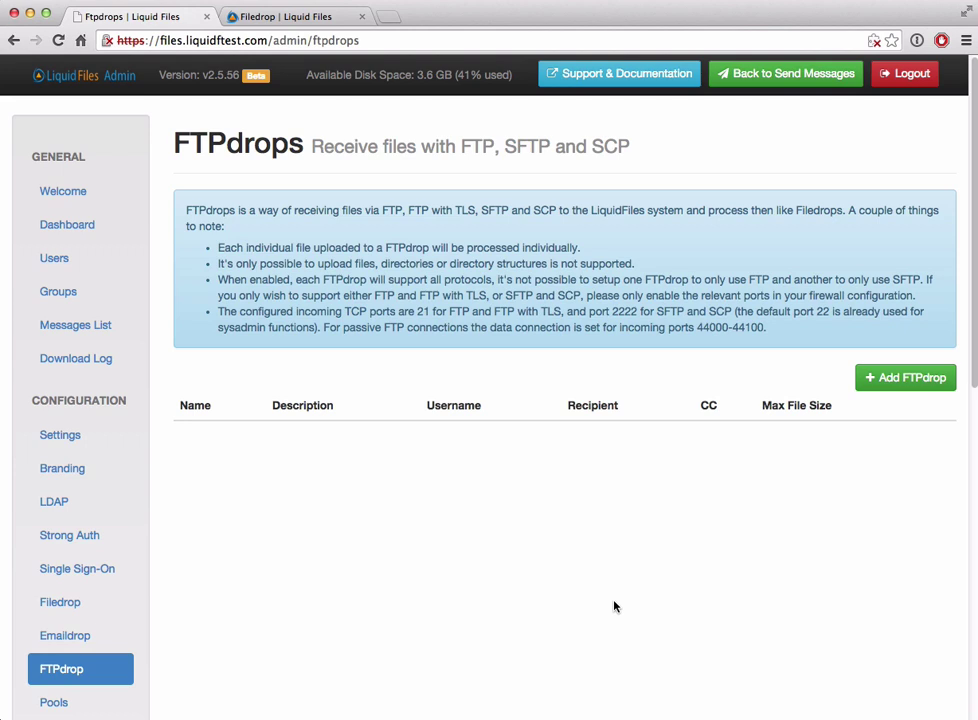
Step: Add an FTPdrop named 'Test FTPdrop' with description test, username test and a password, and save it
click(910, 379)
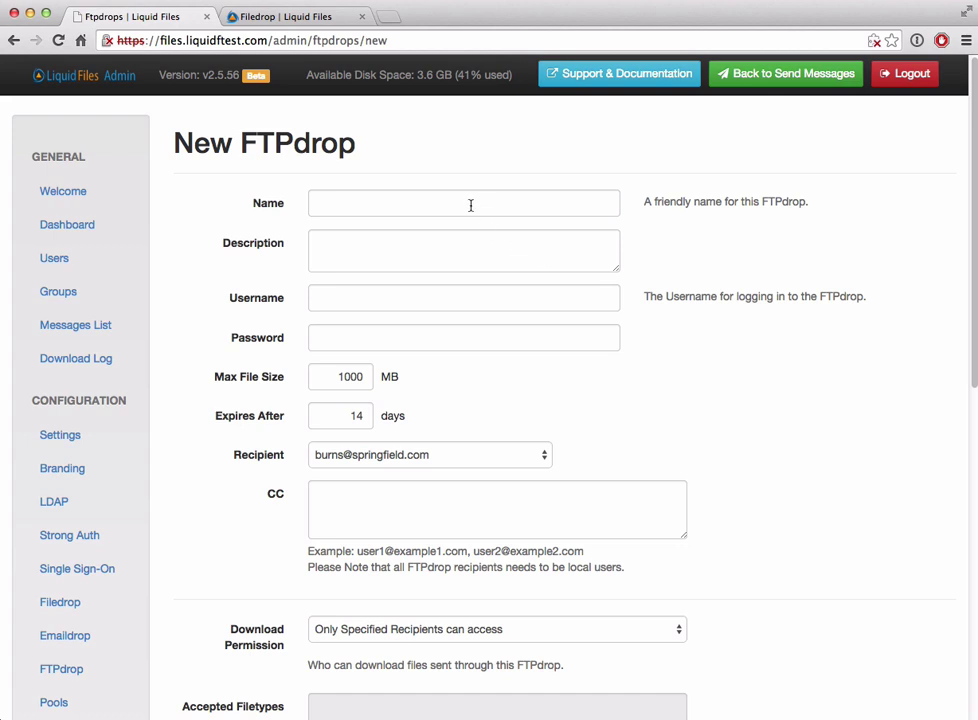
click(470, 205)
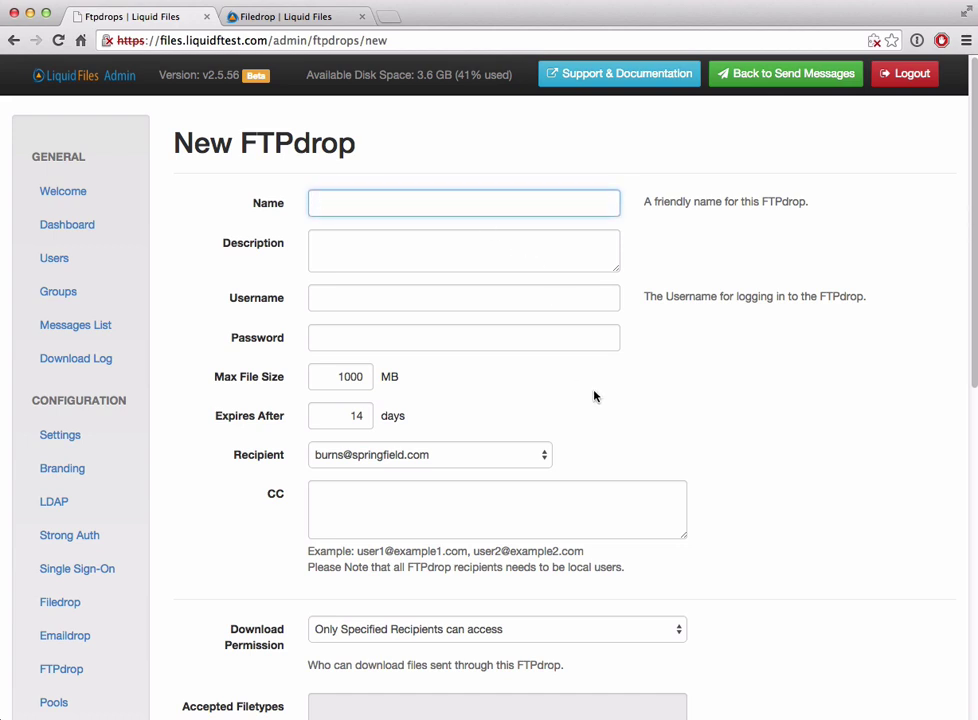
text(Test FTPdrop)
key(Tab)
text(test)
key(Tab)
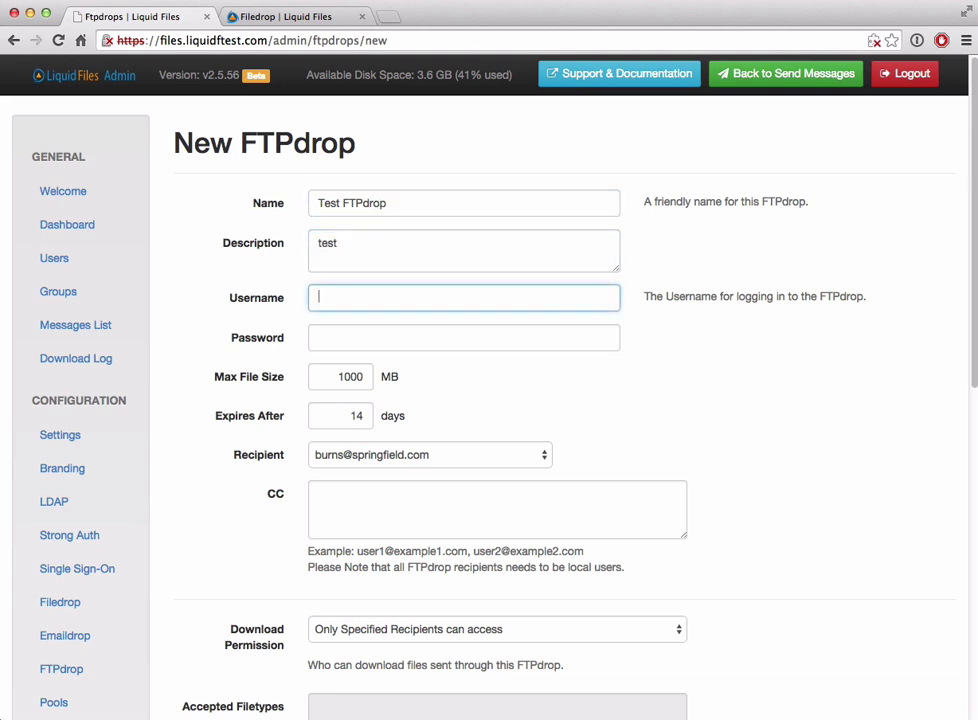
text(test)
key(Tab)
text(password)
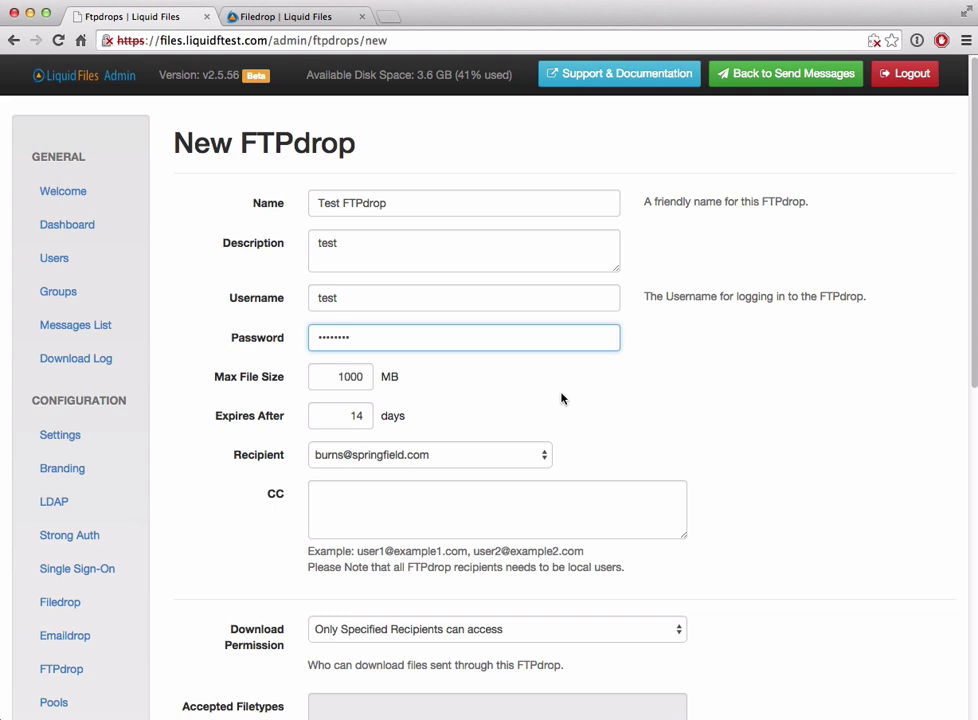
scroll(700, 398, down, 1)
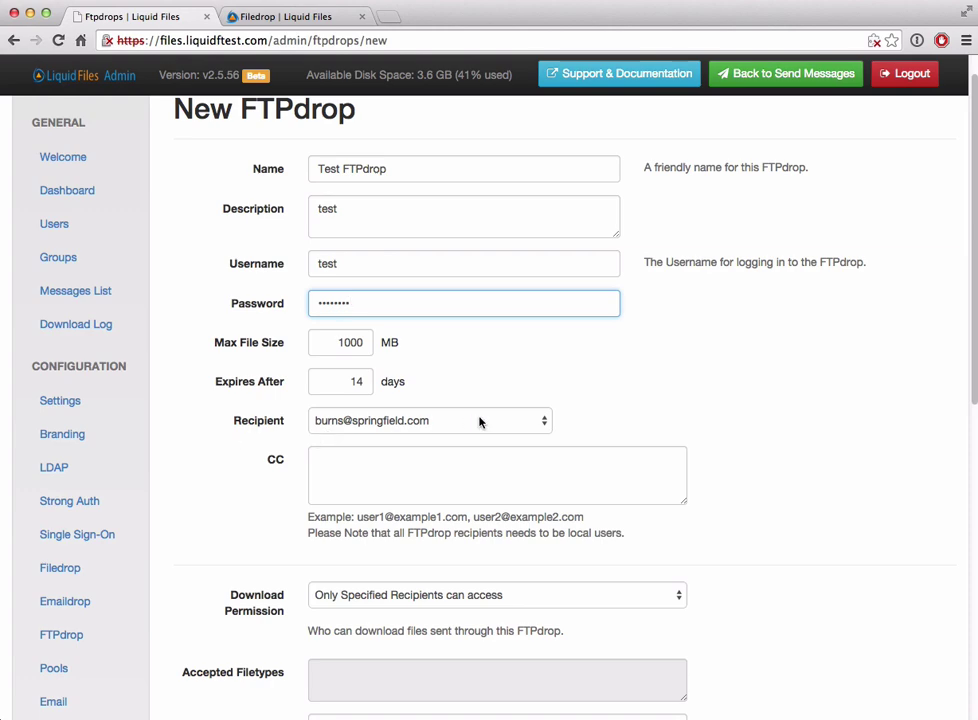
scroll(479, 421, down, 3)
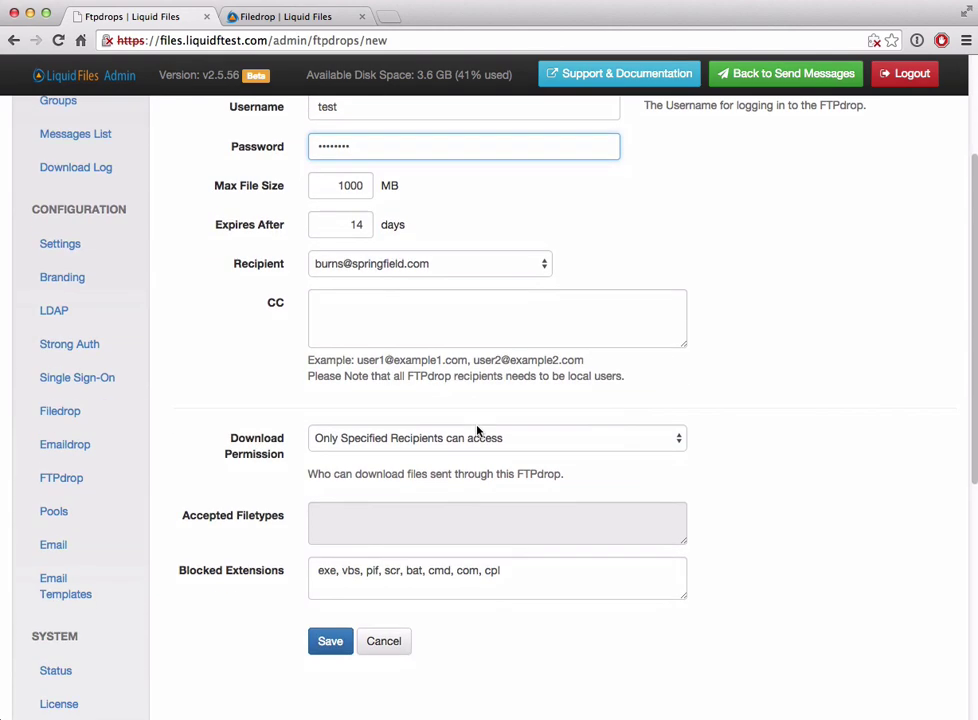
click(328, 642)
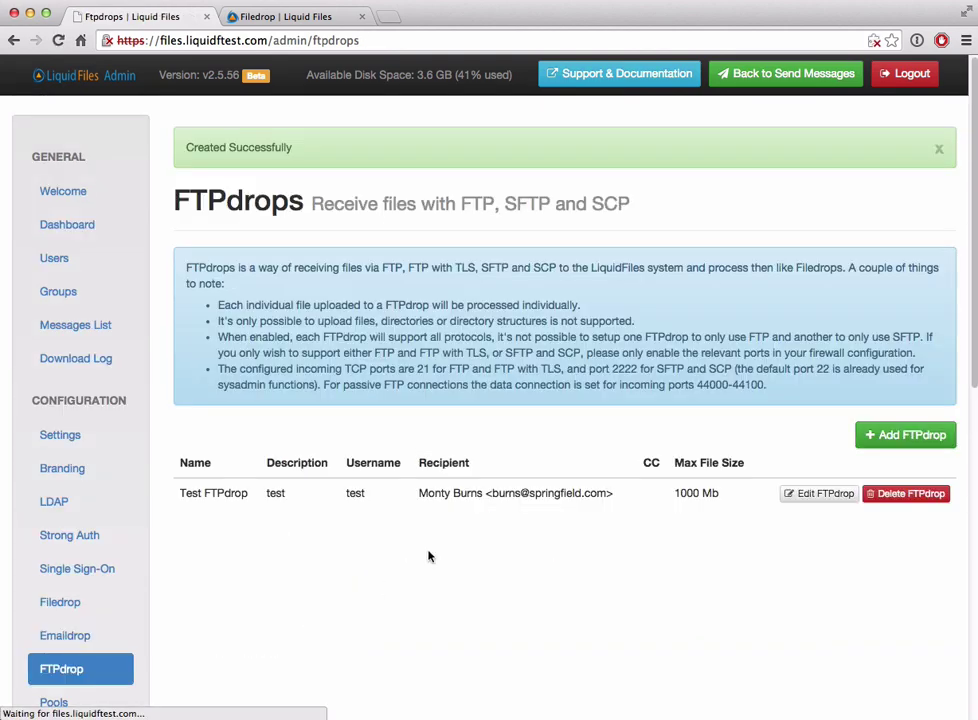
key(super+Tab)
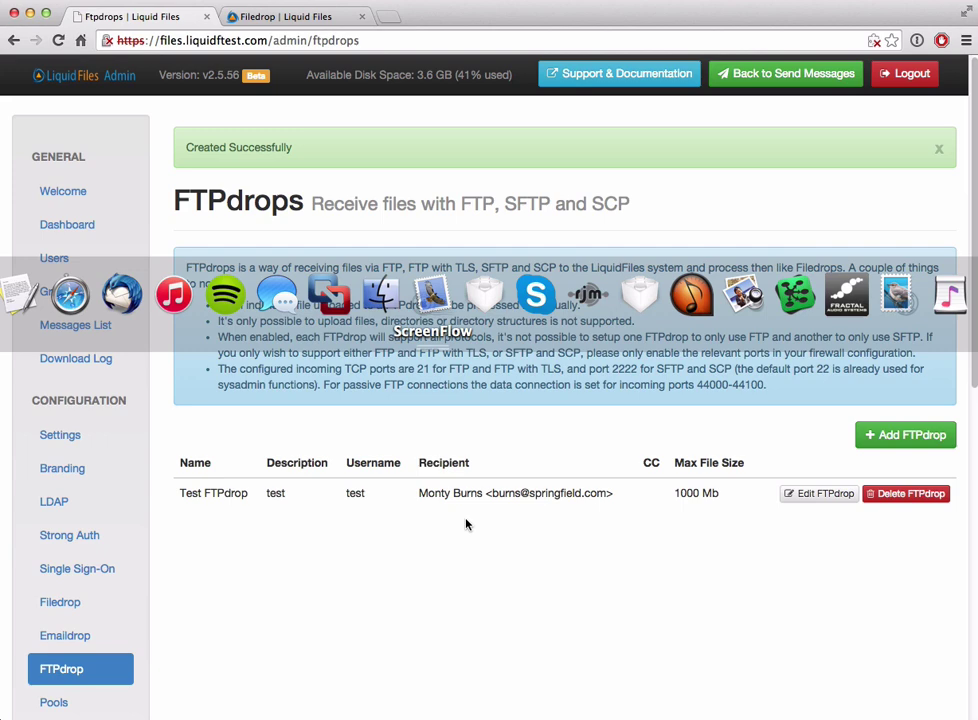
Step: Connect Transmit over FTP to files.liquidftest.com as user test and upload testfile_2M.ext to the root
key(super+Tab)
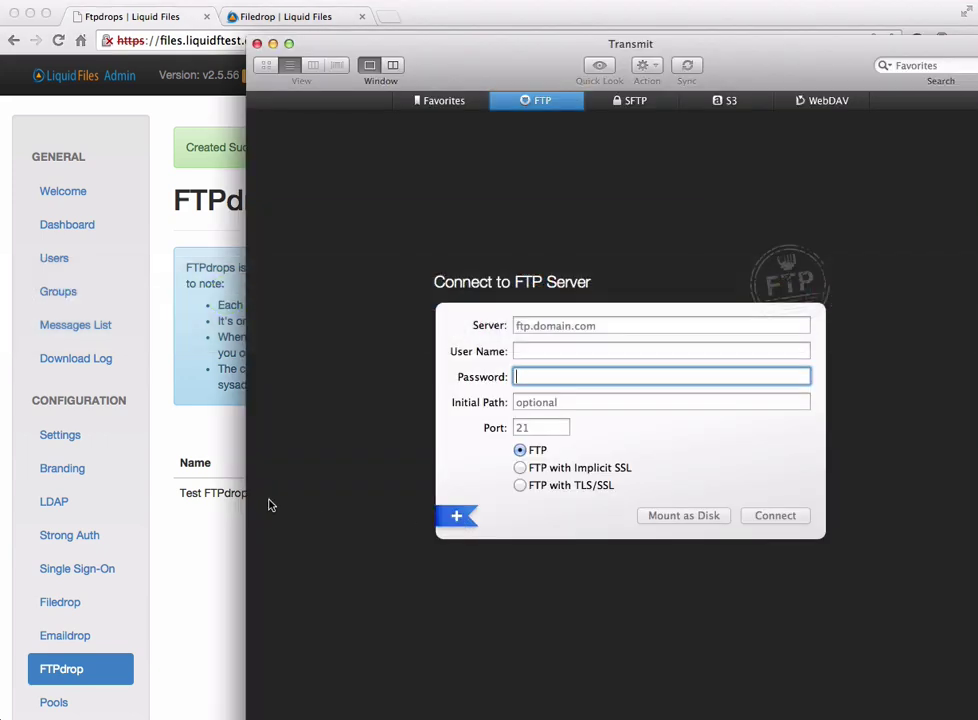
click(573, 322)
text(files.liqui)
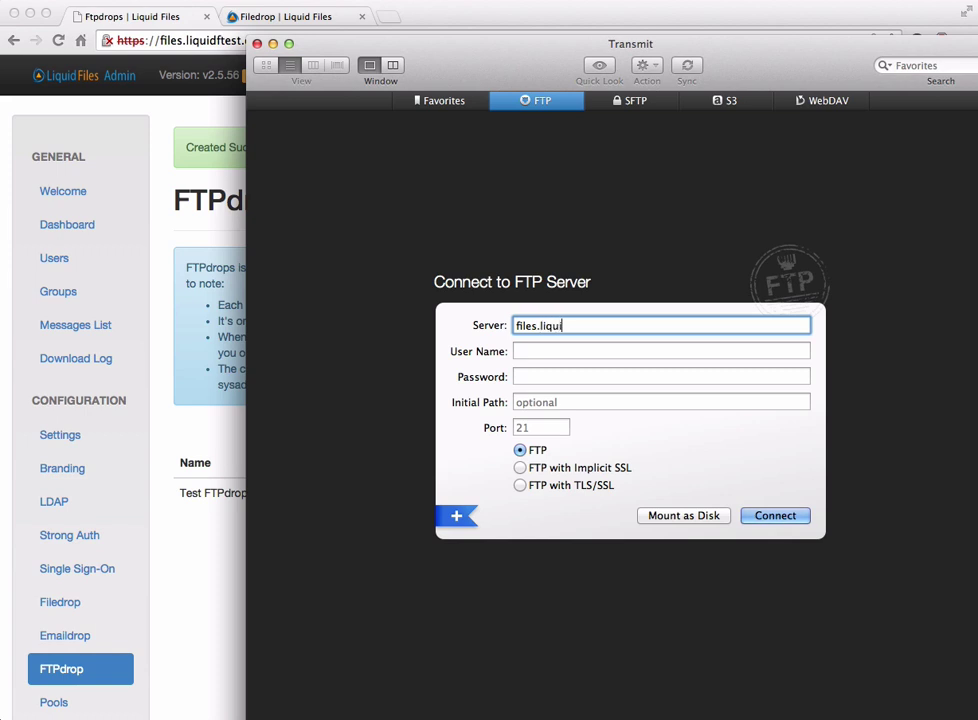
text(dftte)
key(BackSpace)
key(BackSpace)
text(est.com)
key(Tab)
text(test)
key(Tab)
text(••••••••)
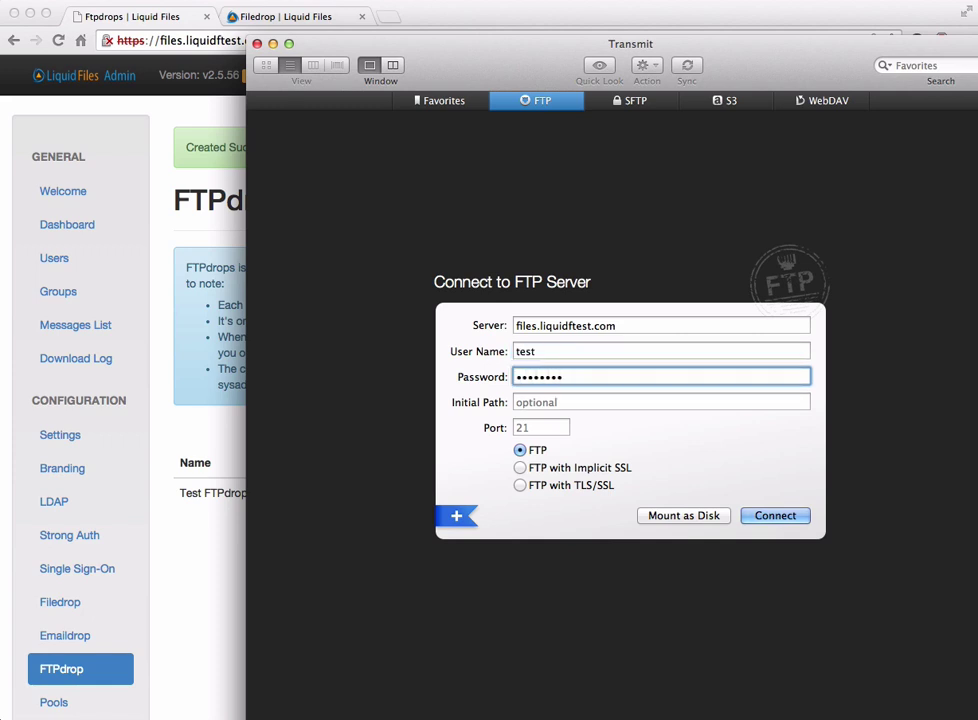
click(779, 516)
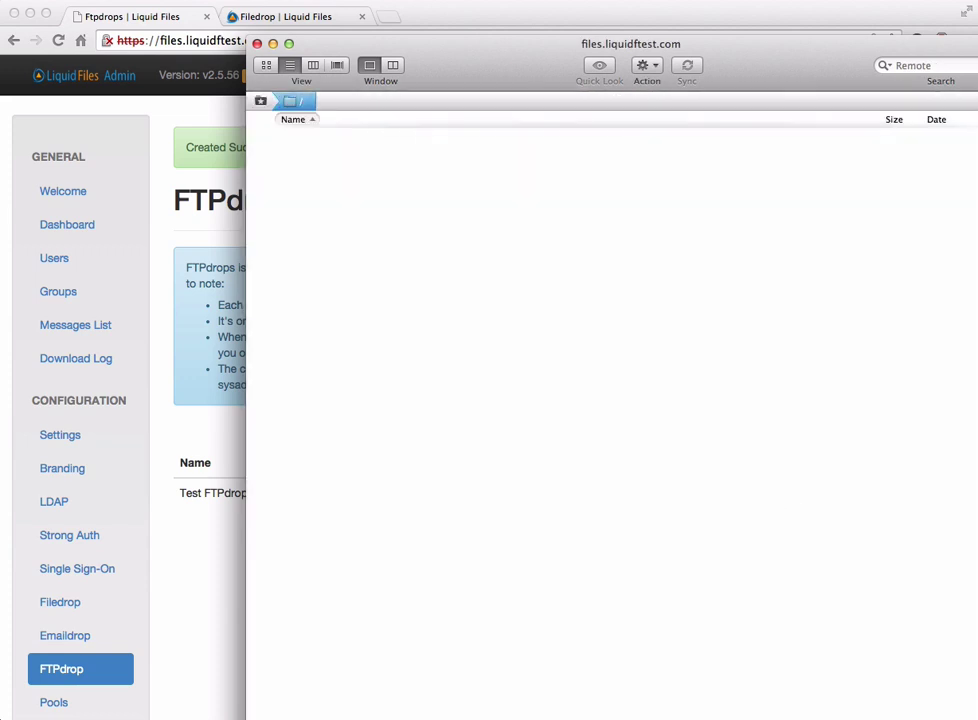
drag(977, 330, 754, 320)
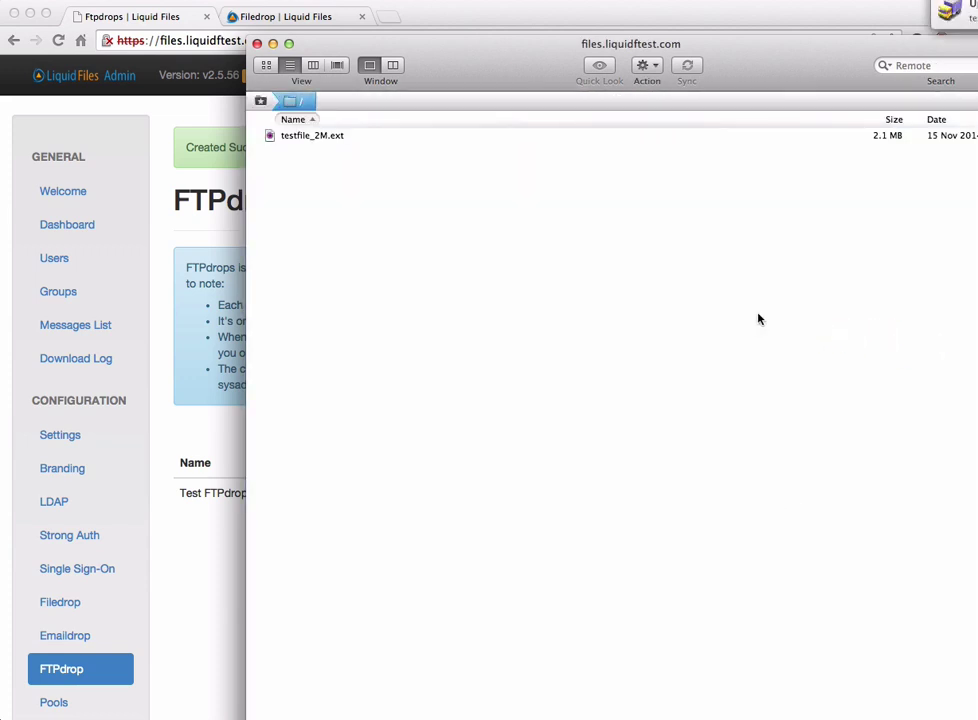
Step: View the newest message, '[Test FTPdrop: ftp] testfile_2M.ext', from the admin Messages list
click(175, 241)
click(74, 323)
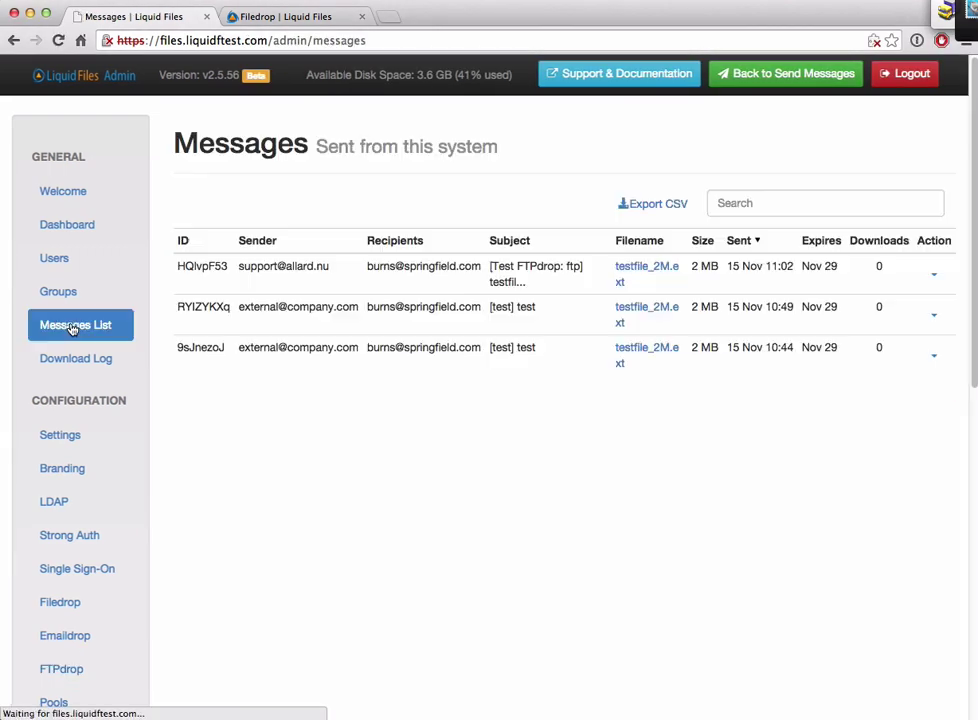
click(936, 273)
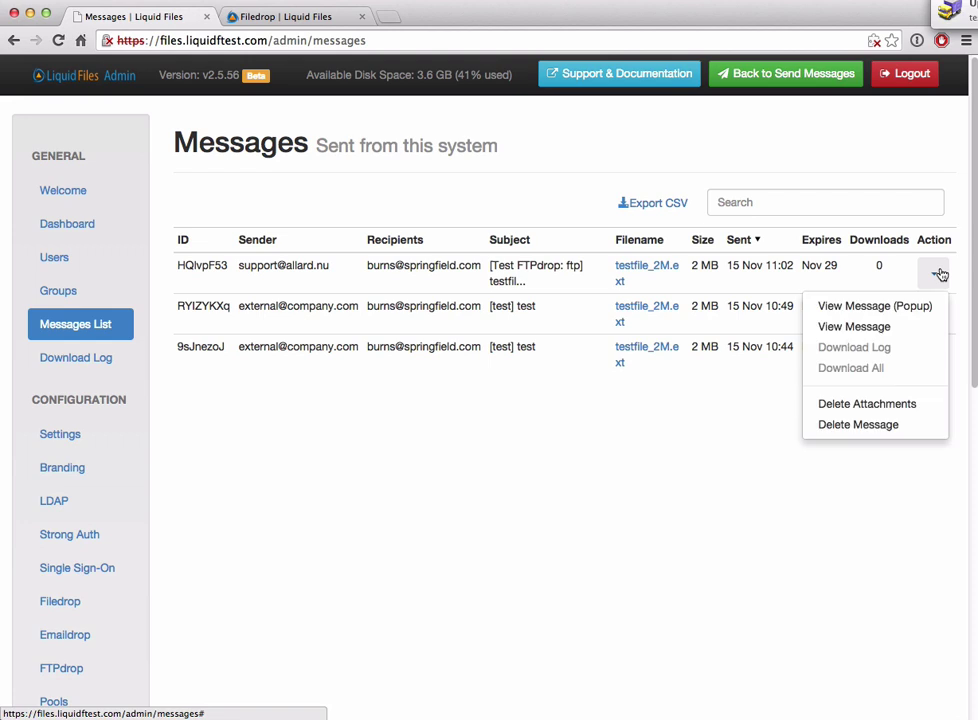
click(864, 326)
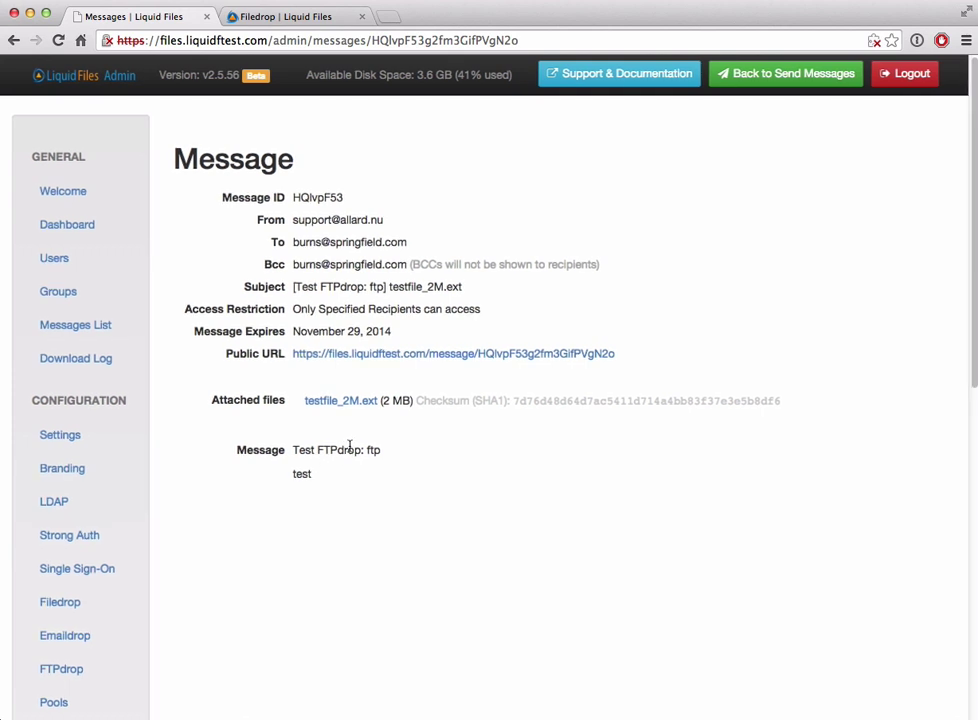
Step: On the Emaildrops page, delete Test Emaildrop and confirm the deletion
scroll(349, 449, down, 3)
click(73, 551)
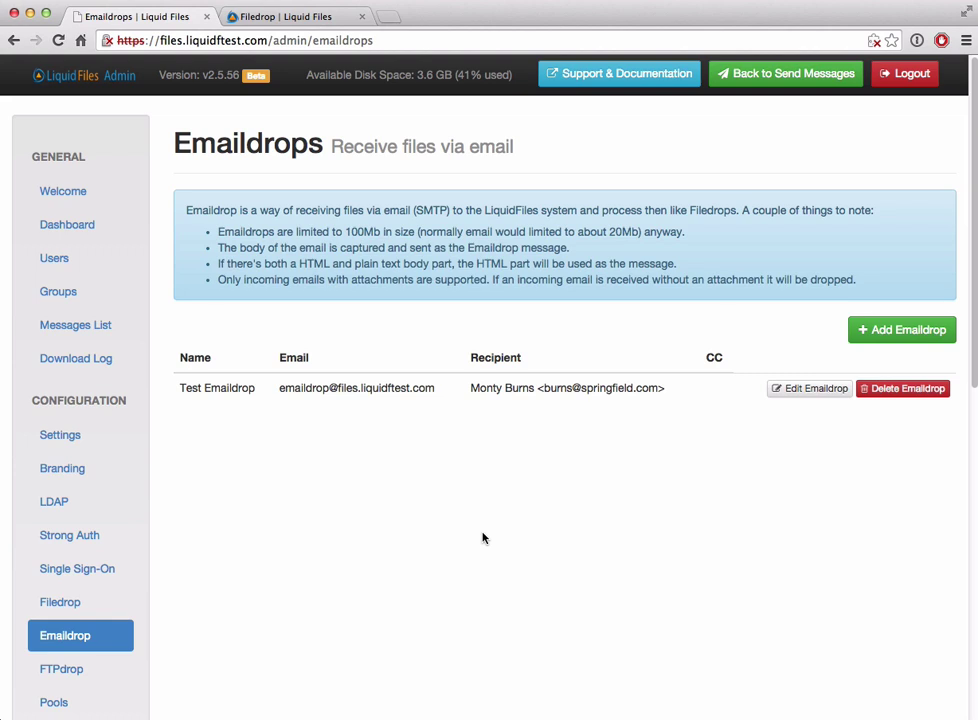
click(910, 392)
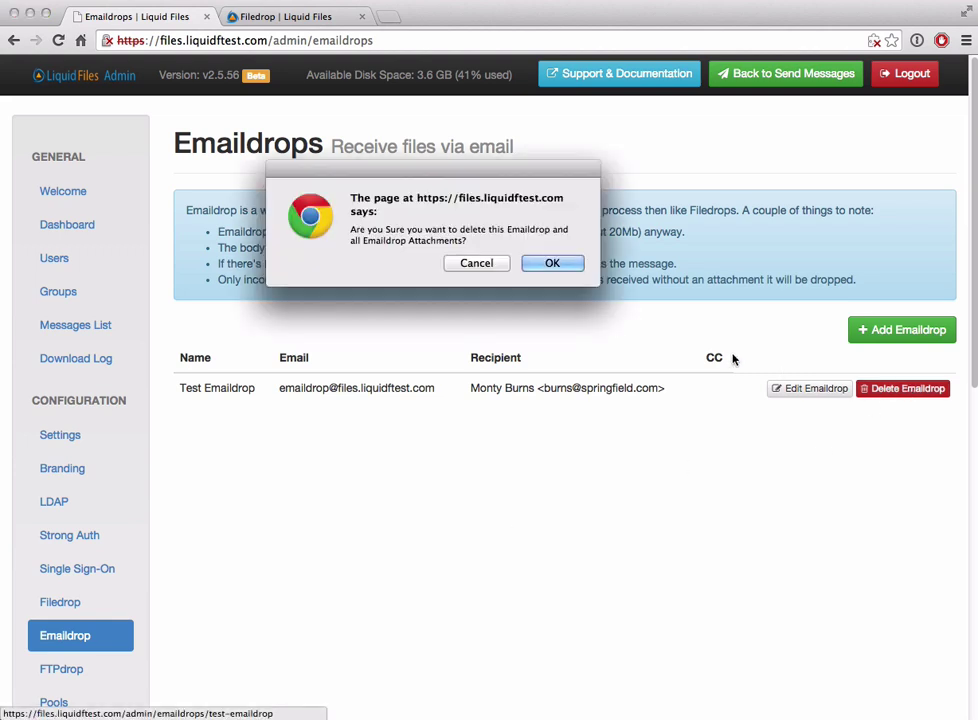
click(550, 262)
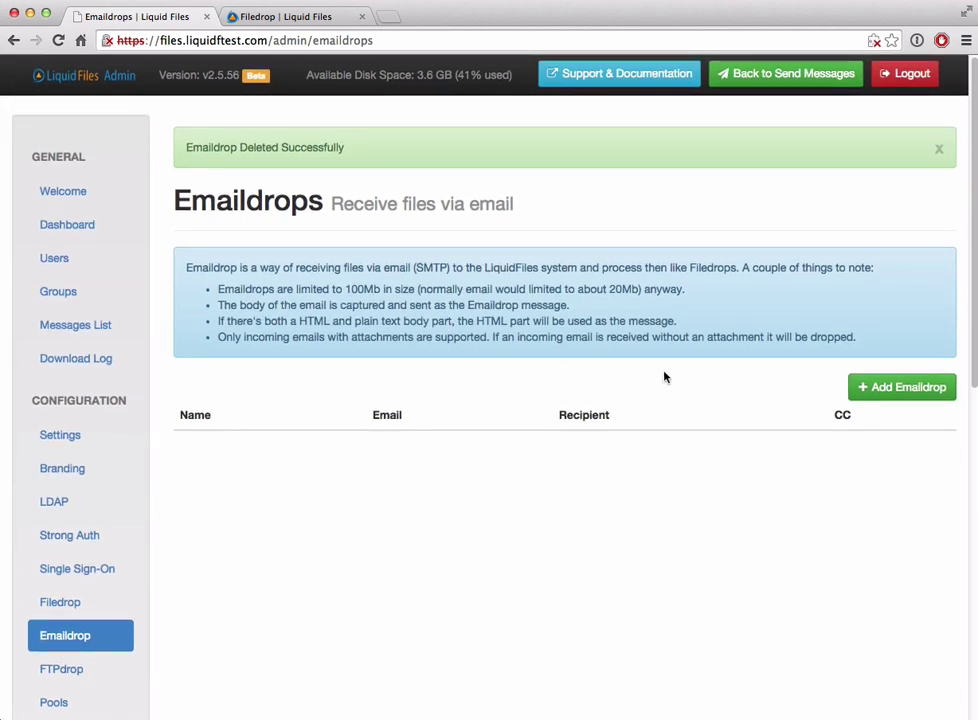
Step: Add a new Emaildrop named 'Test Emaildrop' and move on to its incoming email field
click(902, 386)
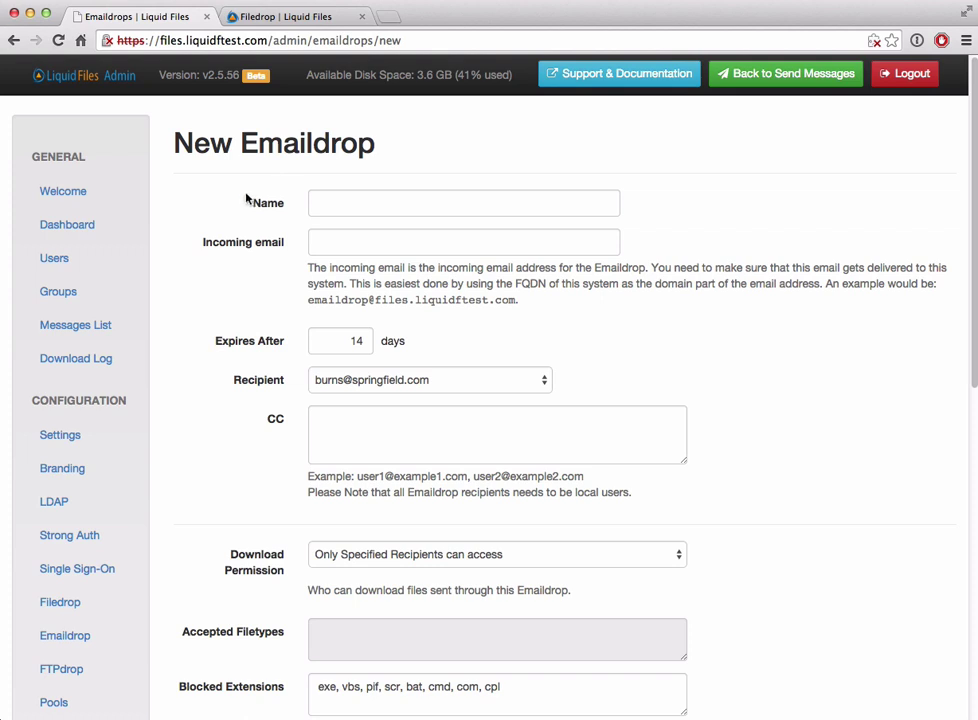
click(323, 203)
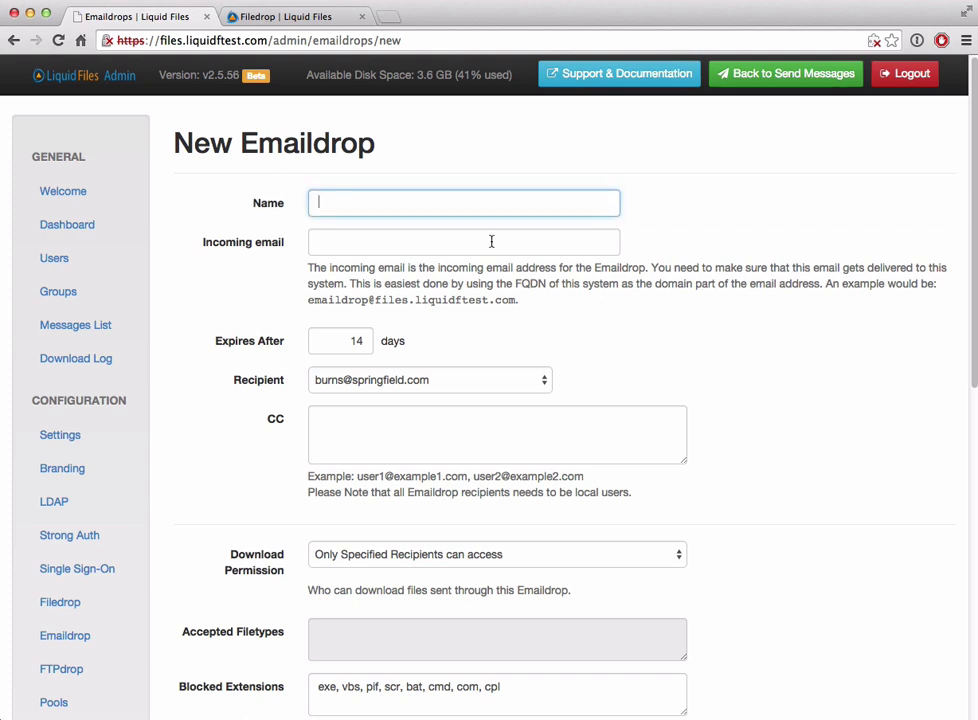
text(Test Emaildrop)
key(Tab)
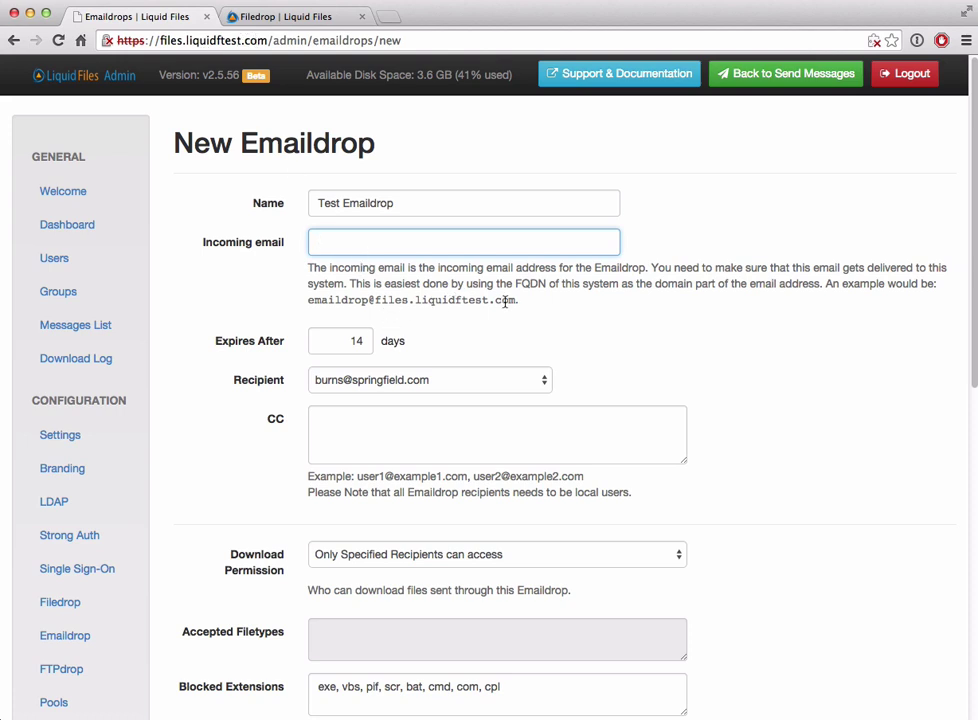
Step: Paste the help text's example address as the incoming email and save Test Emaildrop
drag(515, 300, 308, 300)
key(ctrl+c)
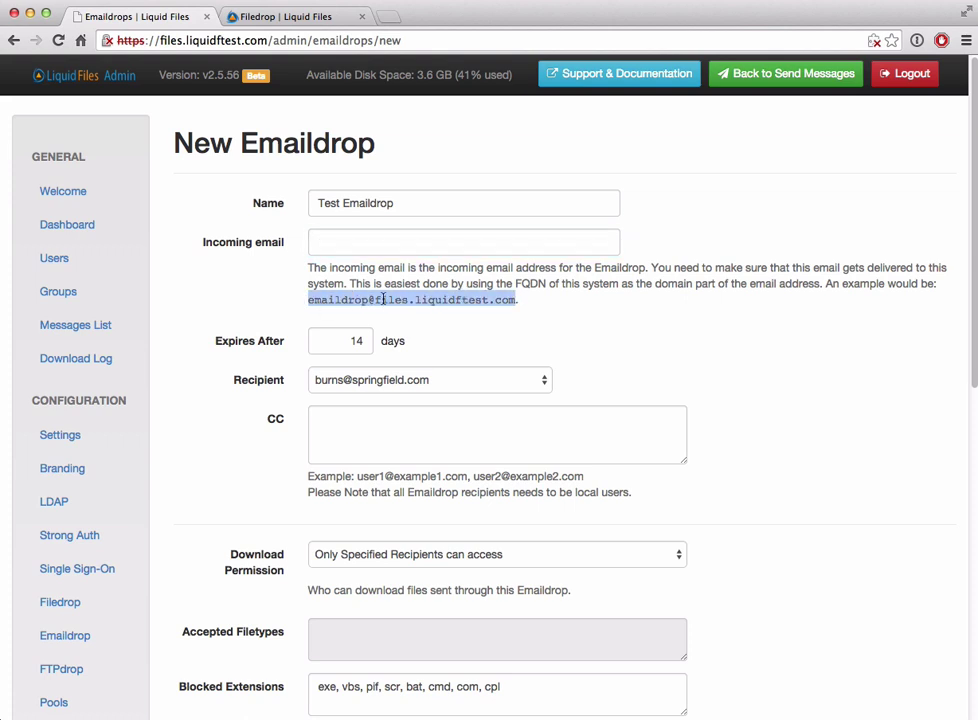
click(358, 242)
key(ctrl+v)
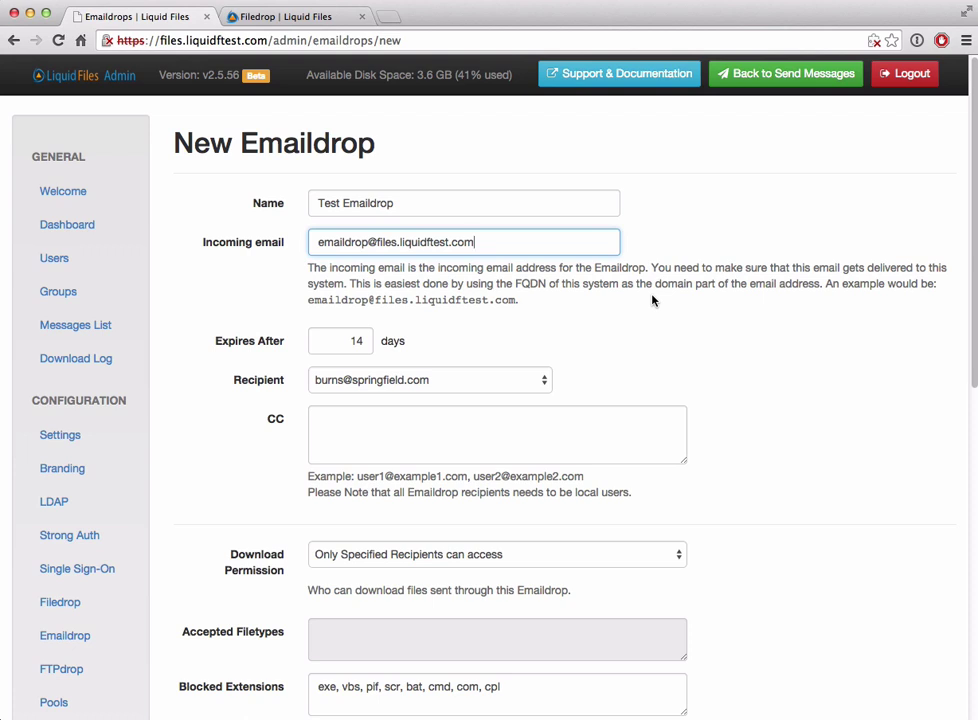
scroll(640, 299, down, 2)
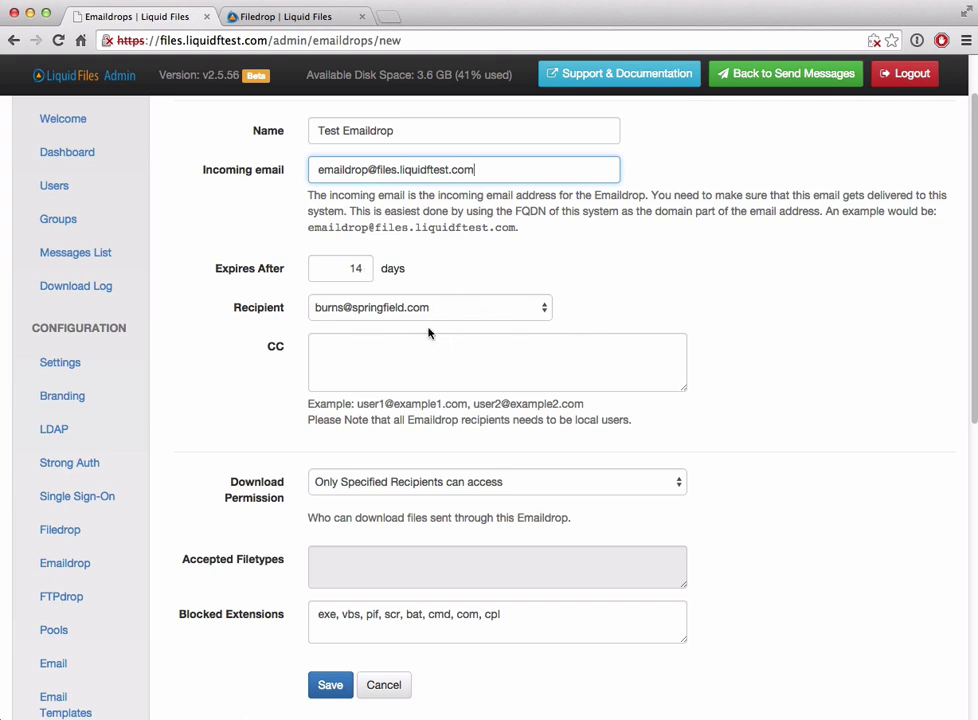
scroll(393, 340, down, 2)
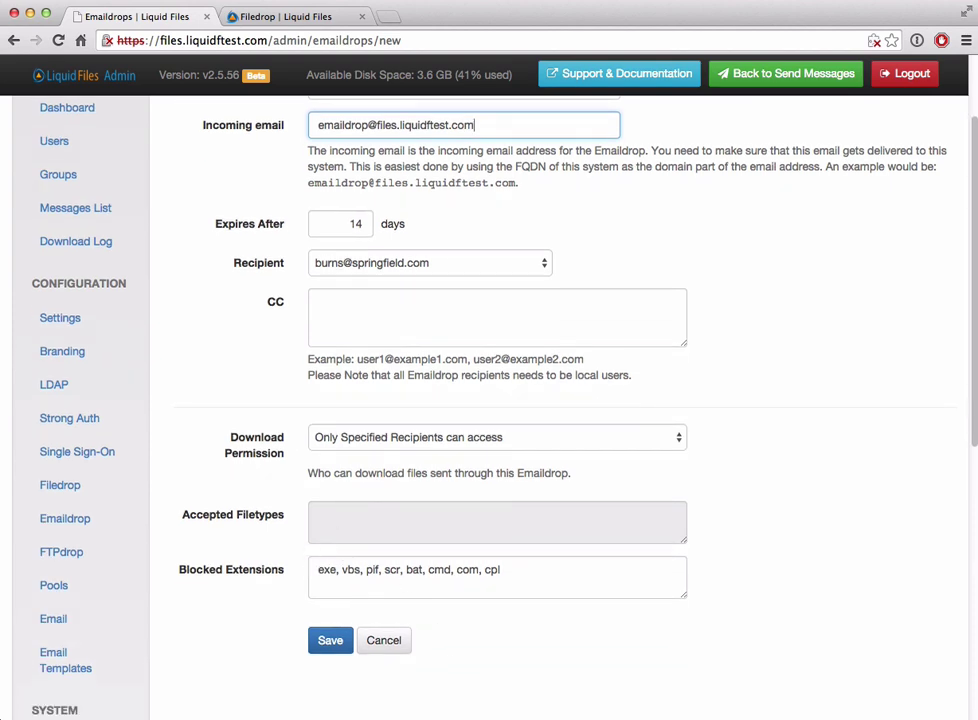
click(331, 641)
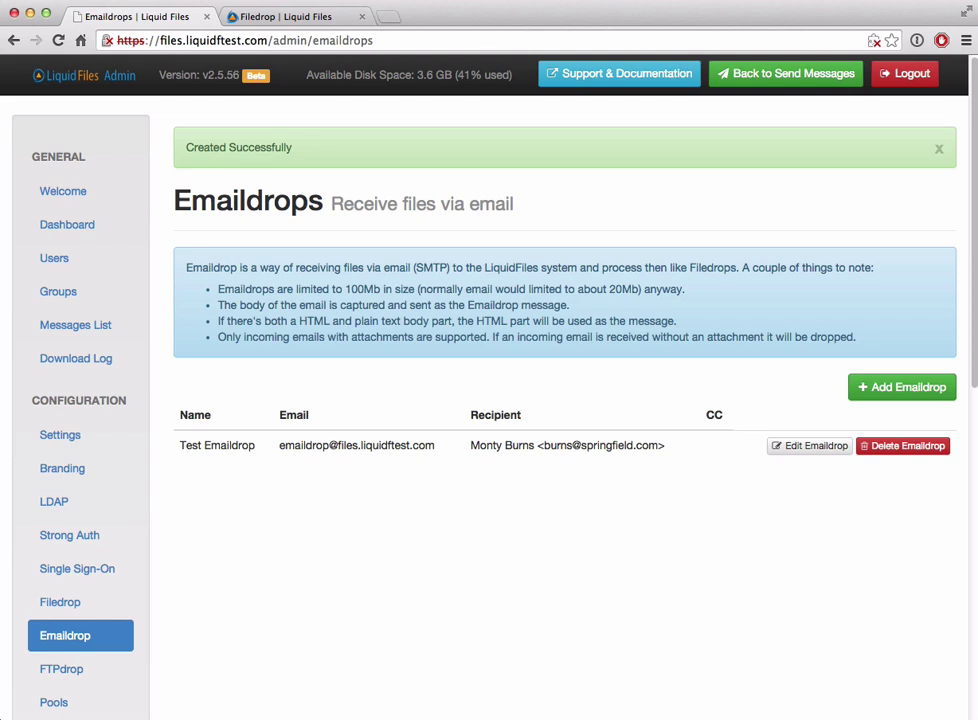
Step: Compose a Thunderbird email to the Emaildrop address with subject test and body 'test message'
key(super+Tab)
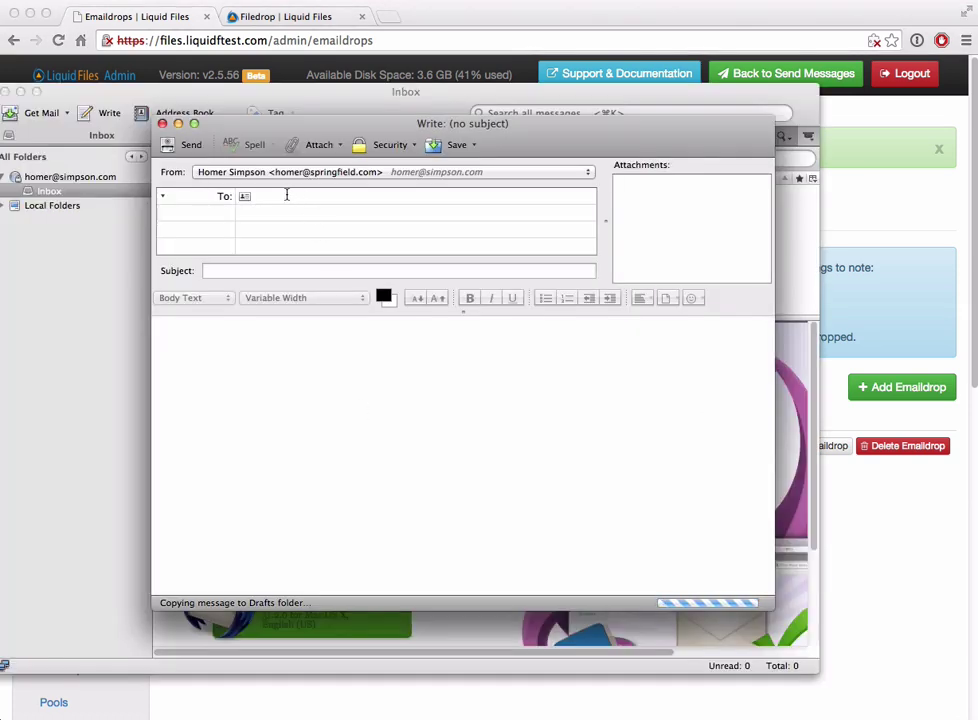
text(email)
click(562, 264)
text(drop)
key(Tab)
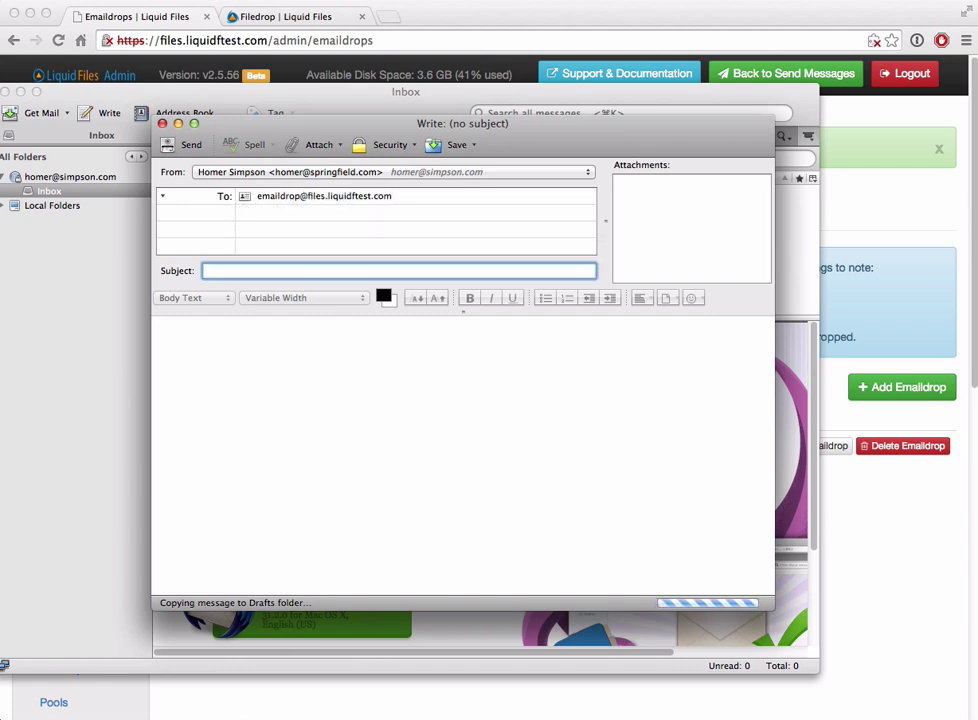
text(test)
key(Tab)
text(test message)
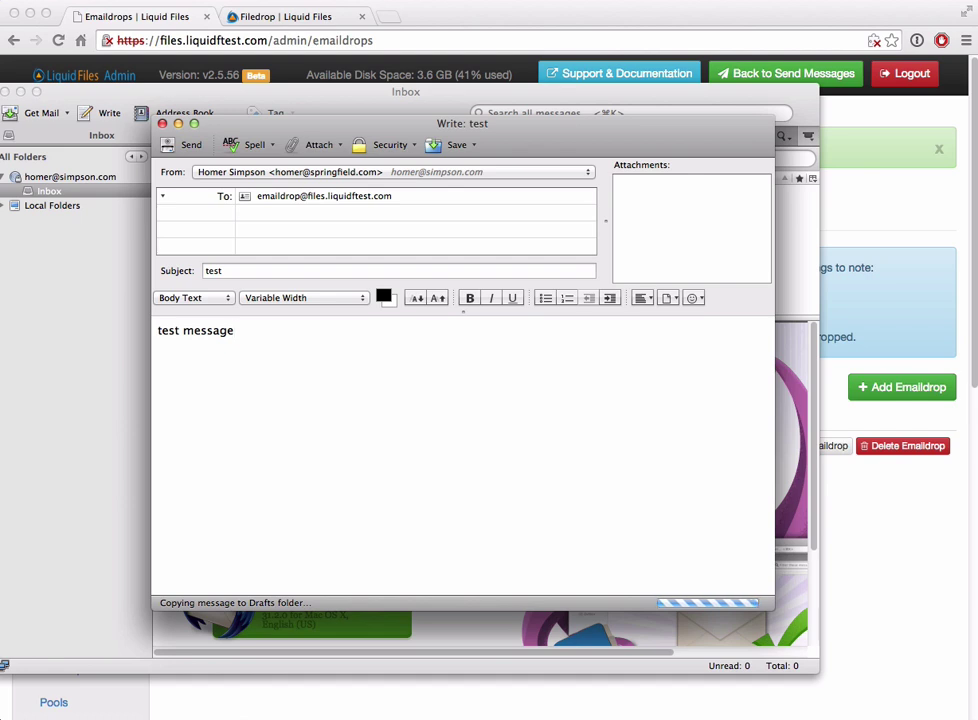
Step: Attach testfile_5M.ext, send the email, and open LiquidFiles' Messages list
drag(749, 260, 694, 234)
click(181, 145)
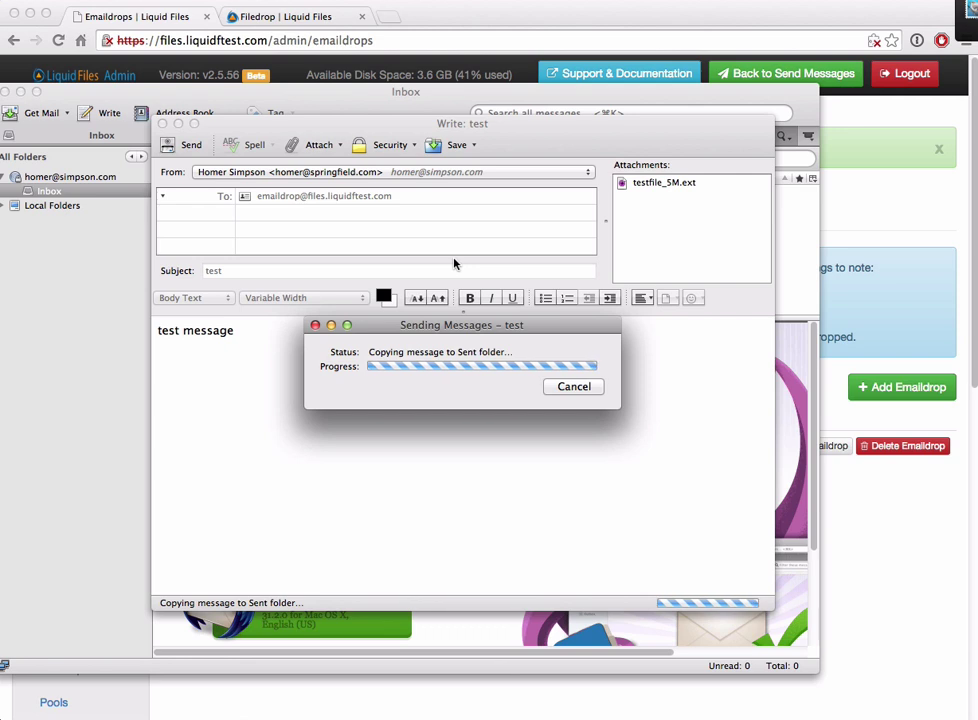
click(573, 387)
click(430, 17)
click(72, 325)
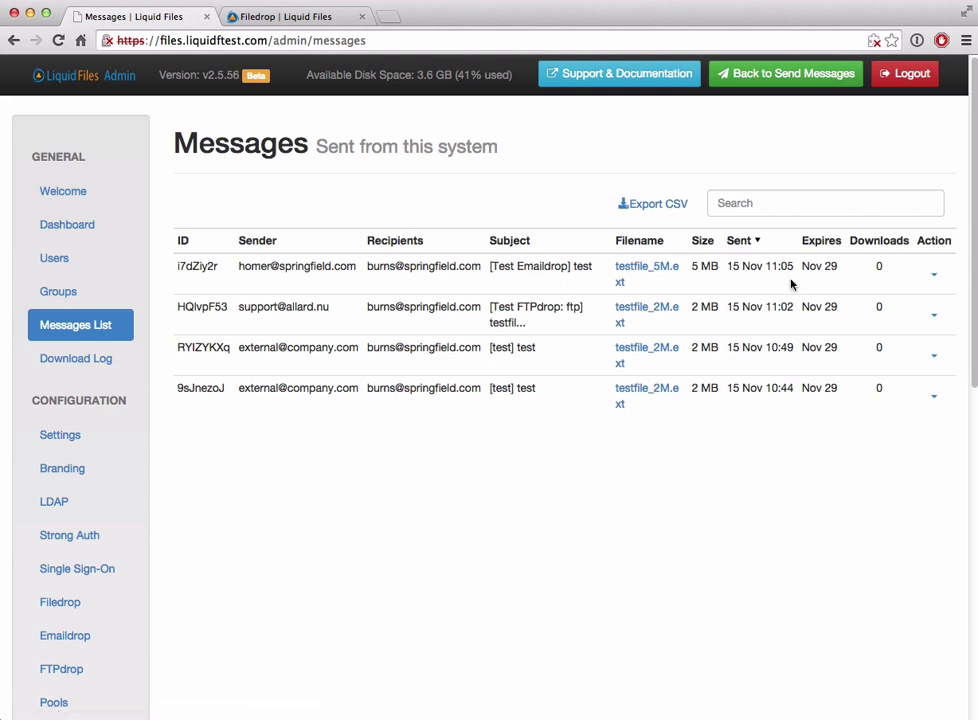
Step: View the details of the '[Test Emaildrop] test' message carrying testfile_5M.ext
click(934, 274)
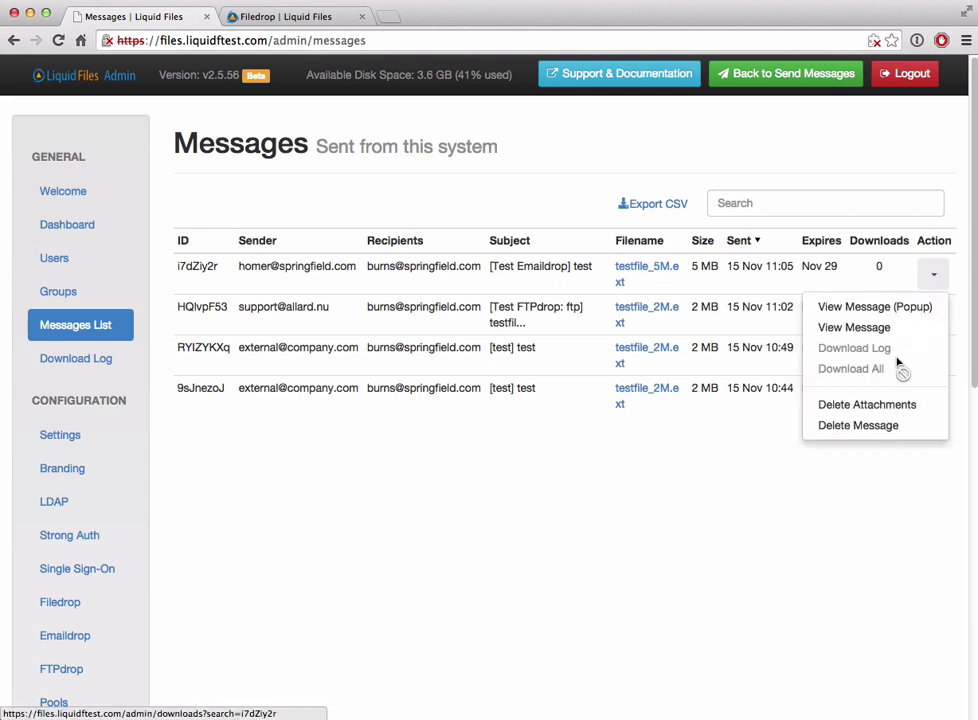
click(855, 328)
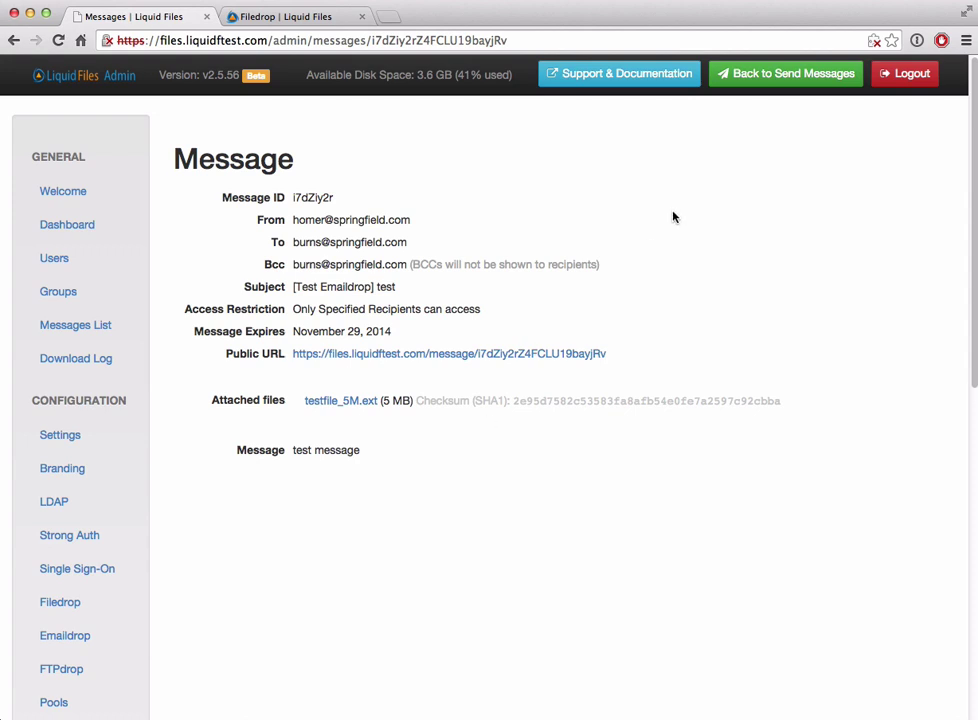
Step: In Account Settings, save a signature of 'Regards' with the user's first name on the next line
click(778, 73)
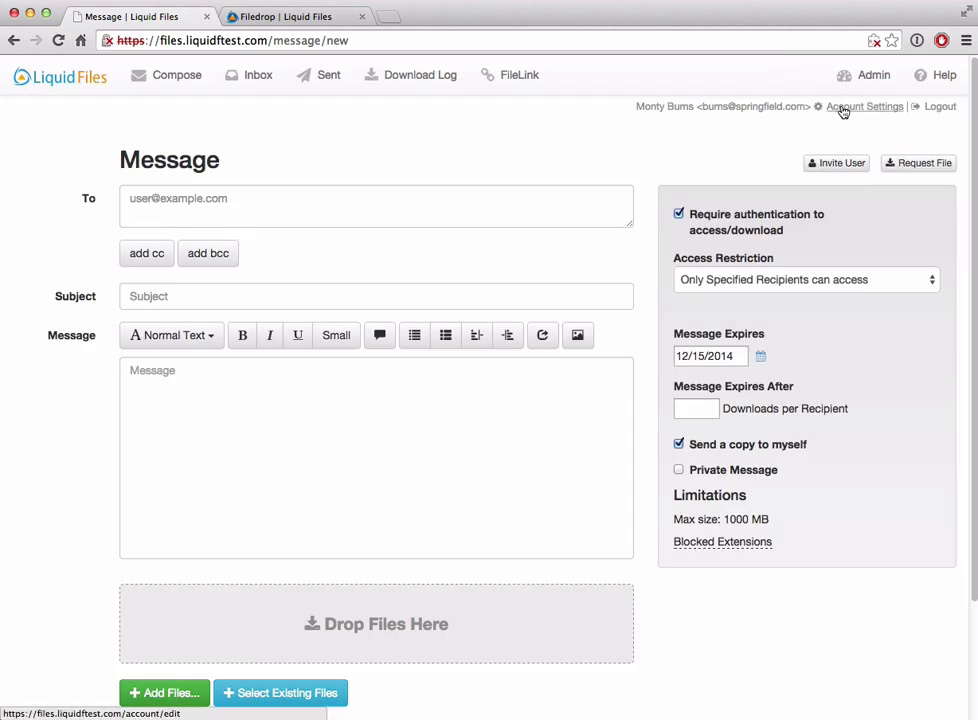
click(843, 108)
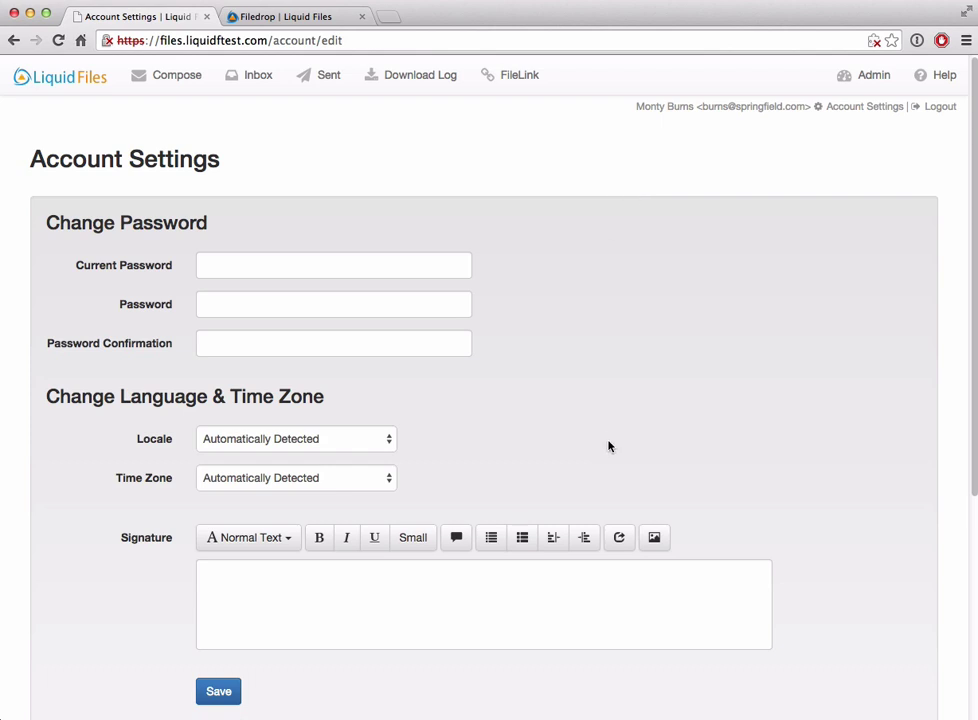
click(380, 601)
text(Regards)
key(Return)
text(Monty)
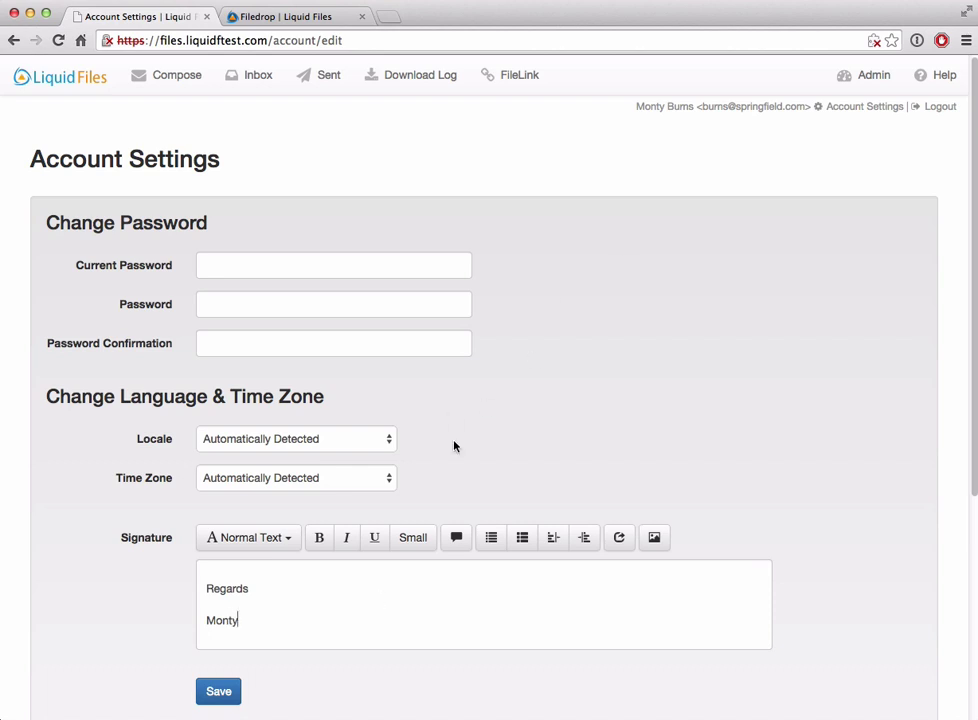
click(230, 693)
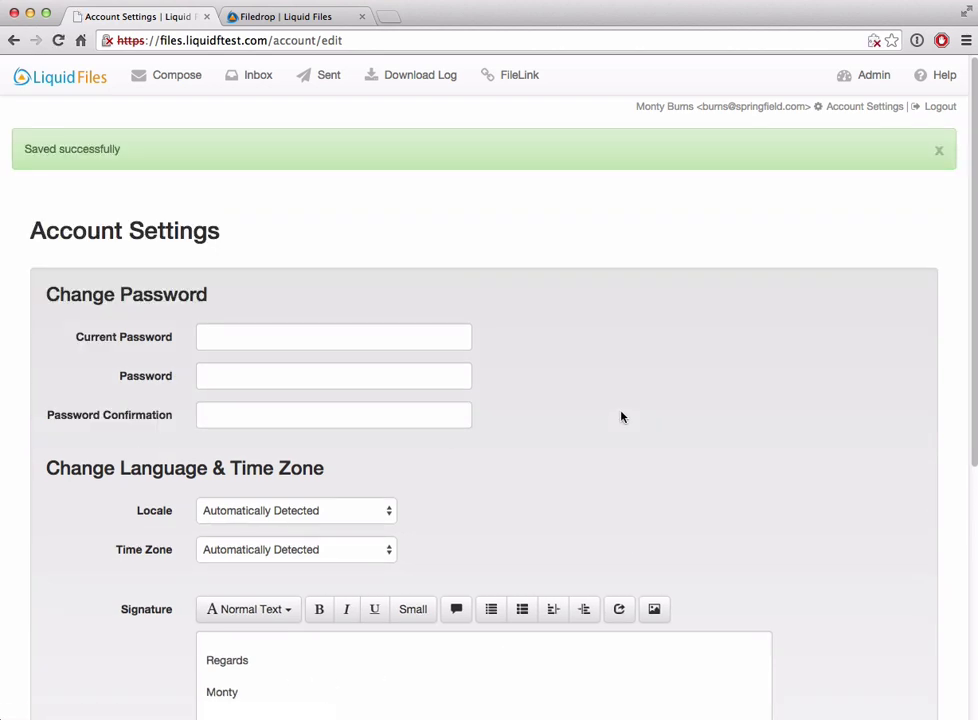
Step: Start a new compose message and place the caret in its signature-filled body
click(186, 77)
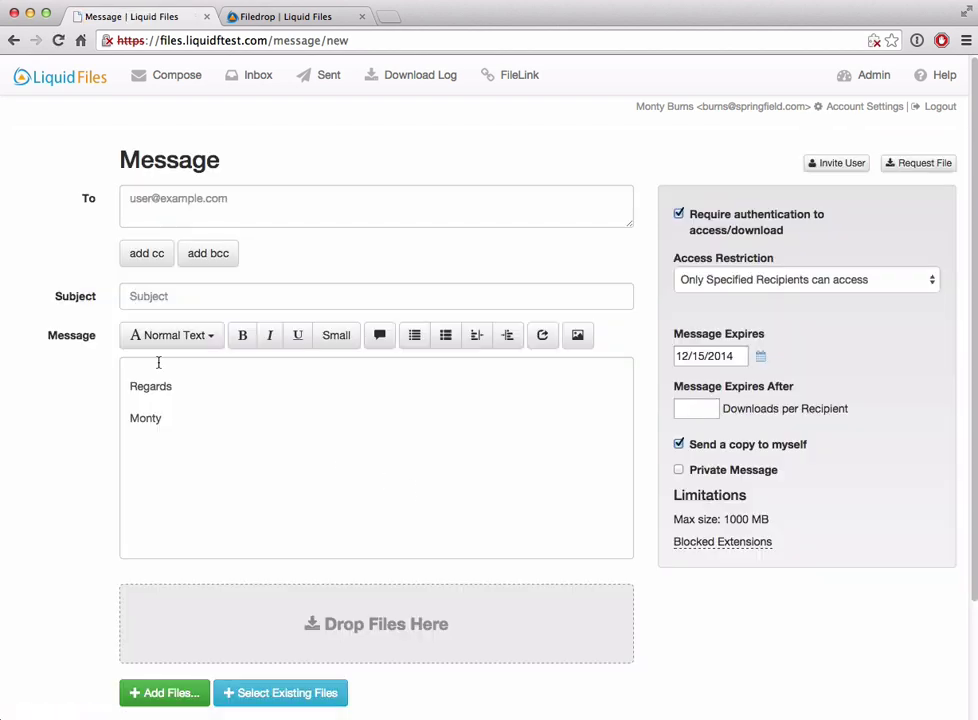
click(157, 365)
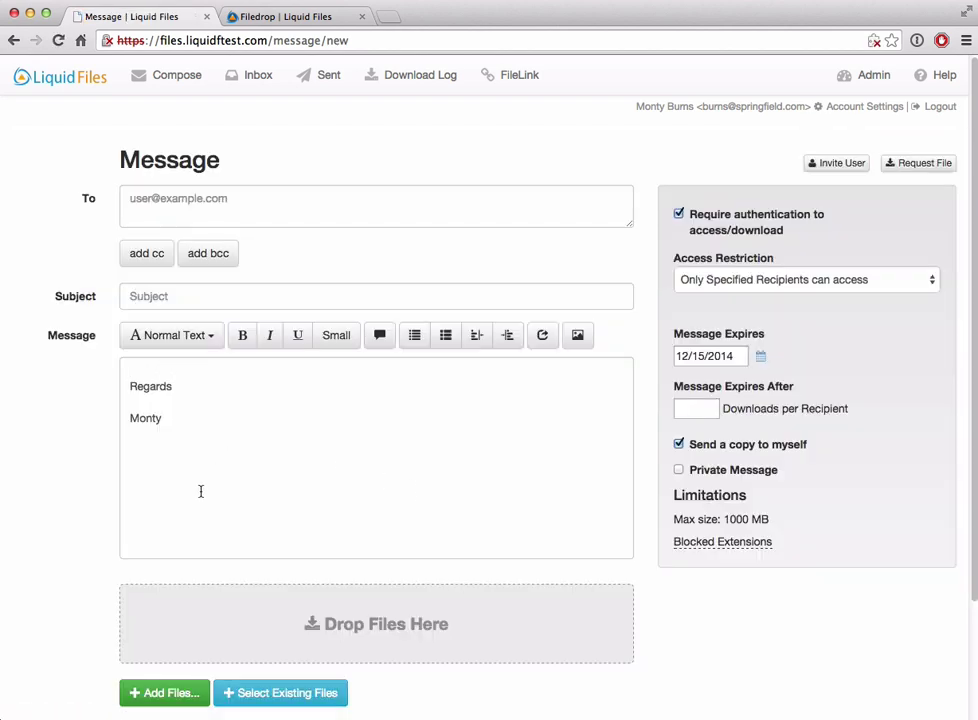